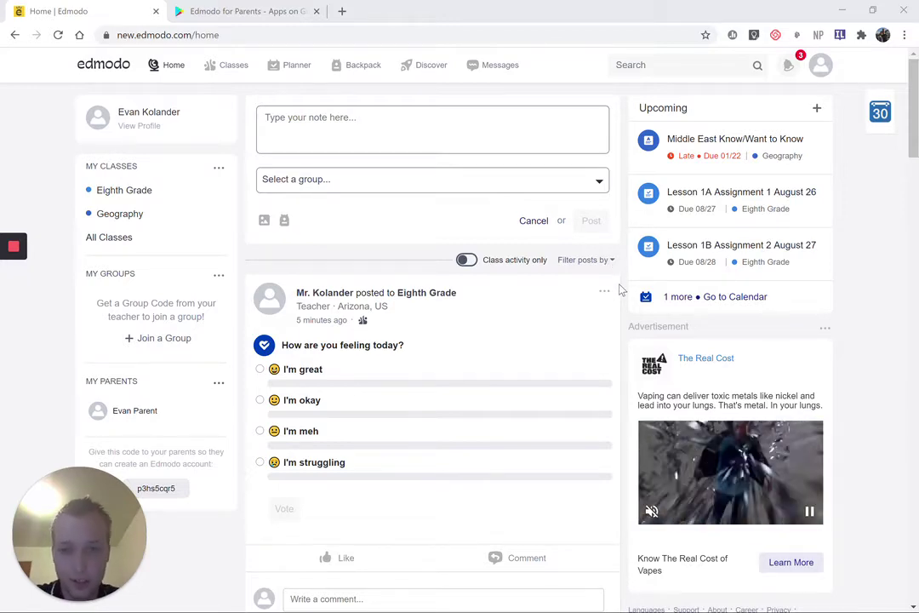
Look through the home feed, including the feelings poll, the weekly schedule post and who posted the poll to which class
{"action": "scroll", "coordinate": [619, 290], "scroll_direction": "down", "scroll_amount": 2}
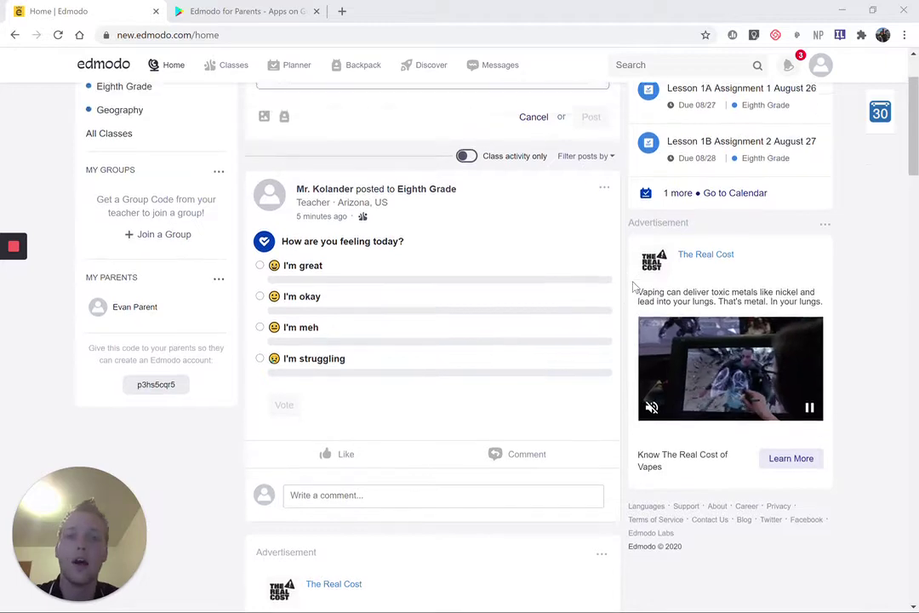
{"action": "scroll", "coordinate": [634, 287], "scroll_direction": "up", "scroll_amount": 2}
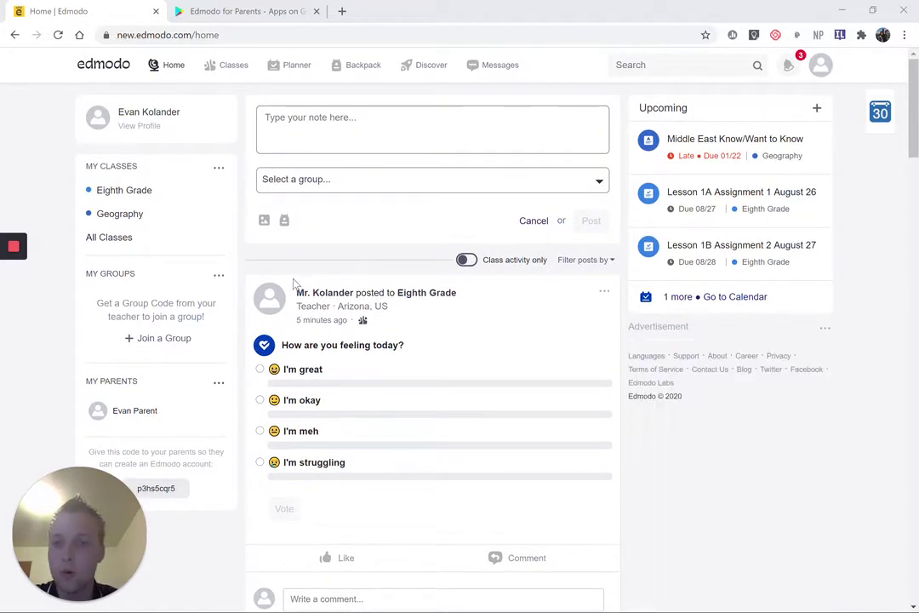
{"action": "scroll", "coordinate": [315, 281], "scroll_direction": "down", "scroll_amount": 4}
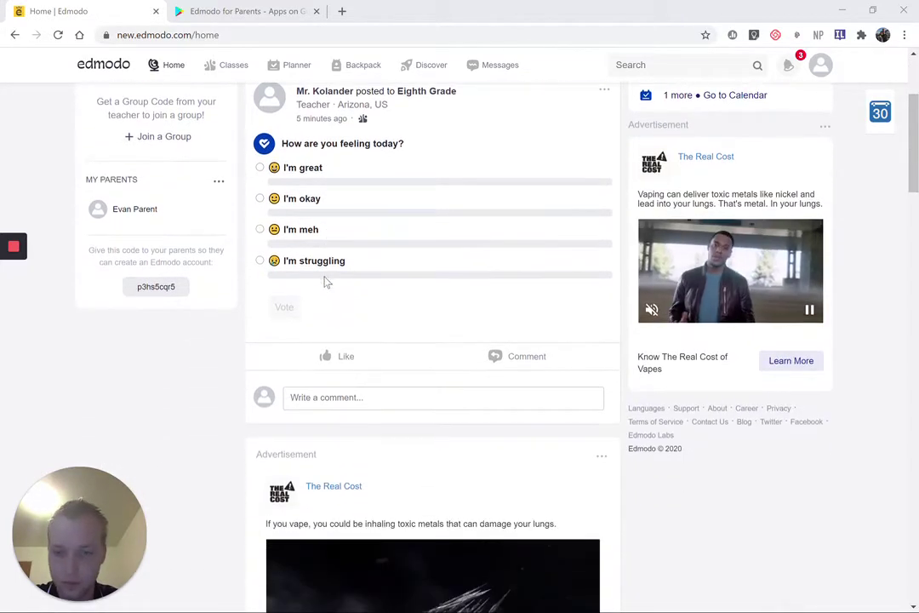
{"action": "scroll", "coordinate": [326, 281], "scroll_direction": "down", "scroll_amount": 10}
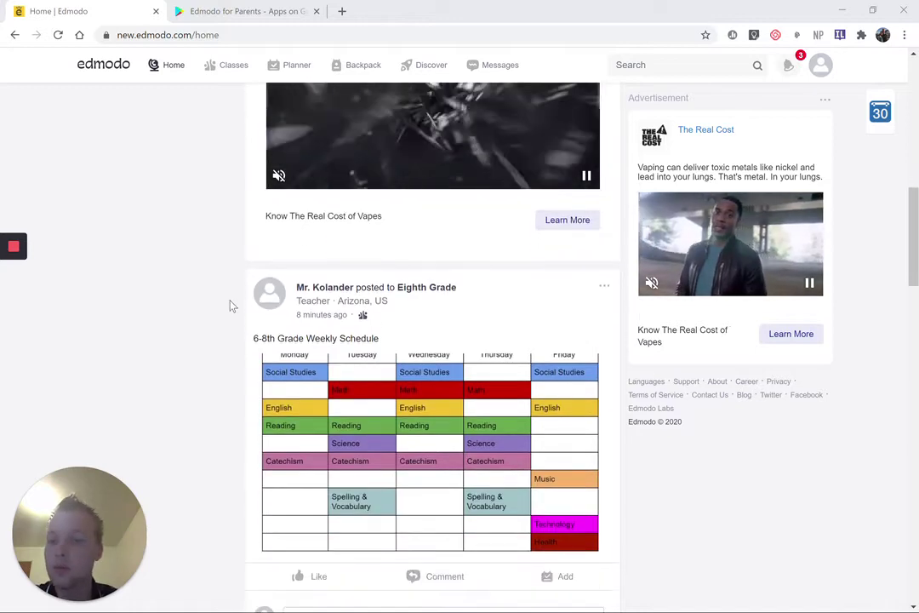
{"action": "scroll", "coordinate": [271, 316], "scroll_direction": "up", "scroll_amount": 11}
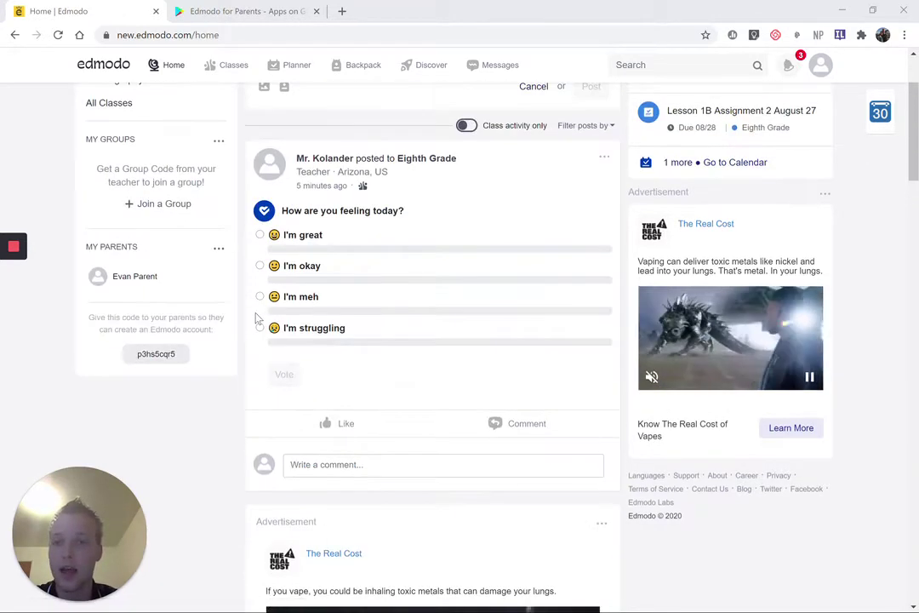
{"action": "scroll", "coordinate": [258, 317], "scroll_direction": "up", "scroll_amount": 3}
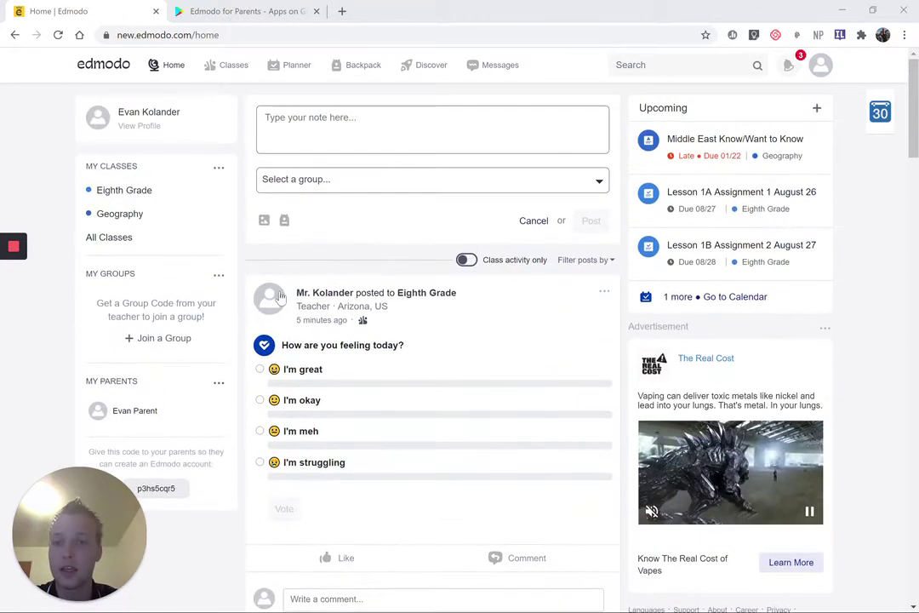
{"action": "left_click", "coordinate": [362, 292]}
{"action": "left_click_drag", "start_coordinate": [361, 292], "coordinate": [396, 293]}
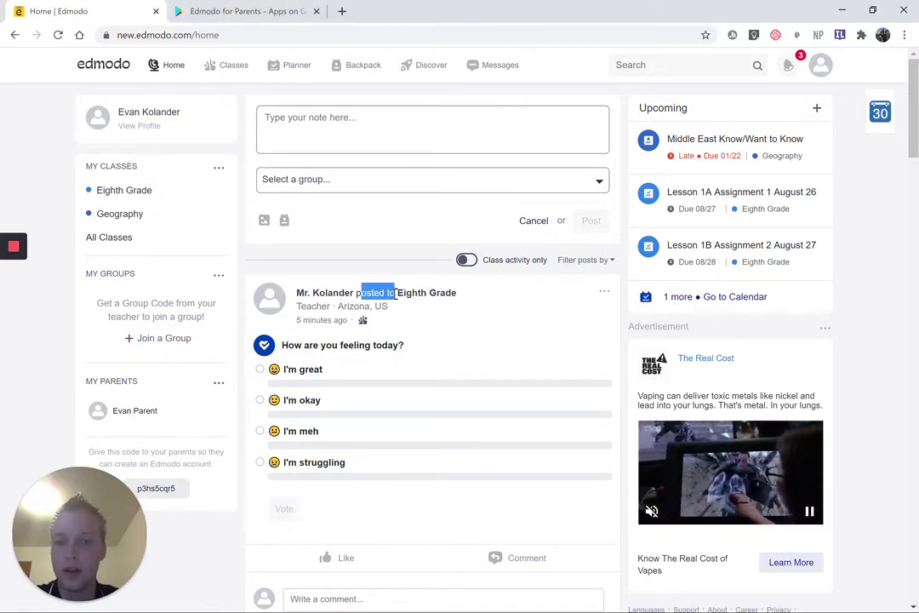
{"action": "left_click", "coordinate": [396, 292]}
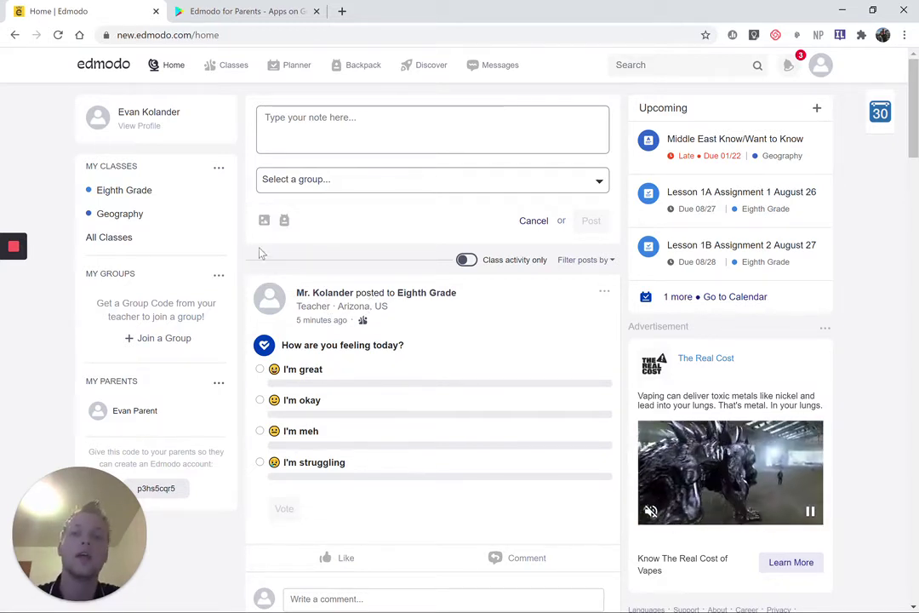
Vote "I'm great" in the "How are you feeling today?" poll in the home feed
{"action": "scroll", "coordinate": [410, 322], "scroll_direction": "down", "scroll_amount": 1}
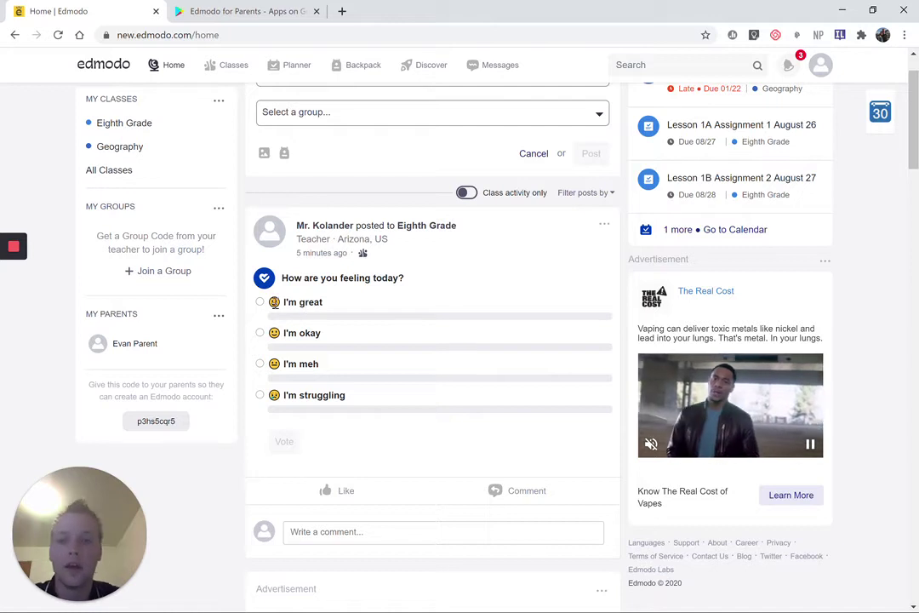
{"action": "left_click", "coordinate": [260, 302]}
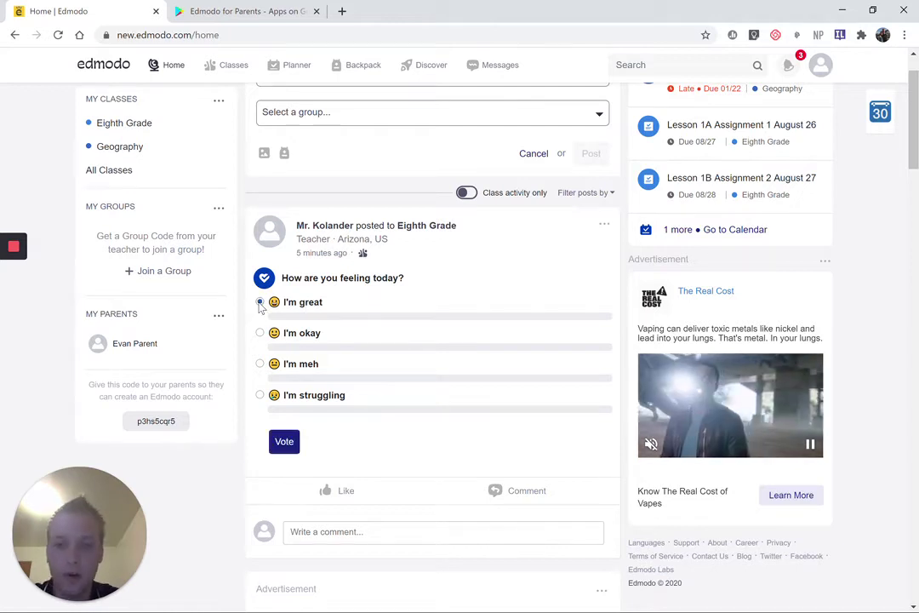
{"action": "left_click", "coordinate": [286, 443]}
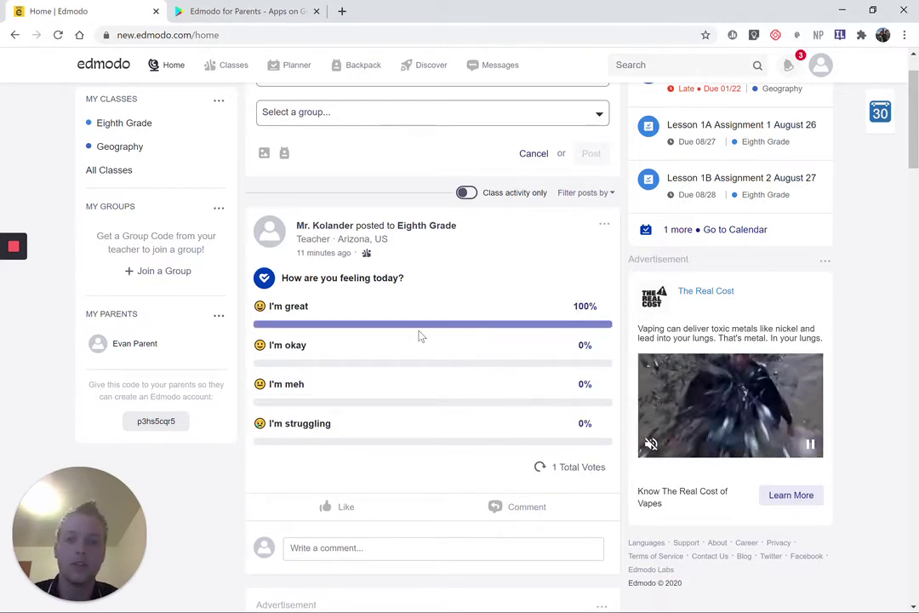
Examine the voting results and the like and comment options of the "How are you feeling today?" poll
{"action": "scroll", "coordinate": [551, 345], "scroll_direction": "down", "scroll_amount": 2}
{"action": "scroll", "coordinate": [562, 315], "scroll_direction": "up", "scroll_amount": 1}
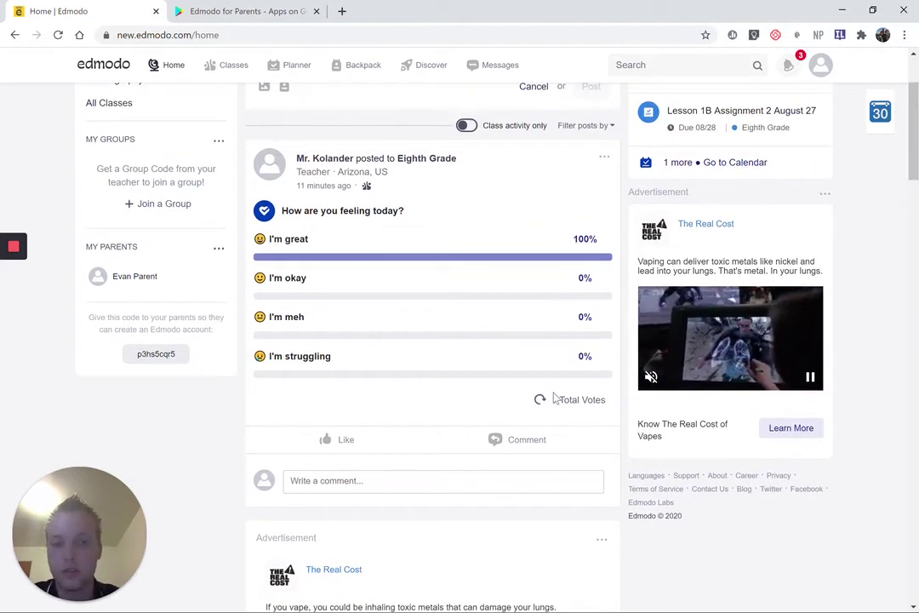
{"action": "scroll", "coordinate": [410, 340], "scroll_direction": "up", "scroll_amount": 1}
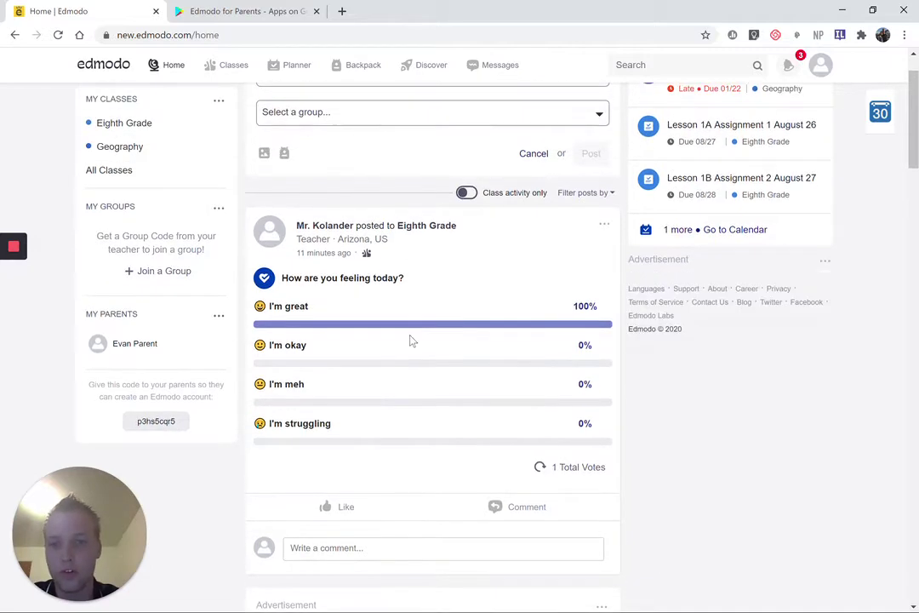
{"action": "scroll", "coordinate": [423, 349], "scroll_direction": "down", "scroll_amount": 2}
{"action": "scroll", "coordinate": [375, 327], "scroll_direction": "up", "scroll_amount": 1}
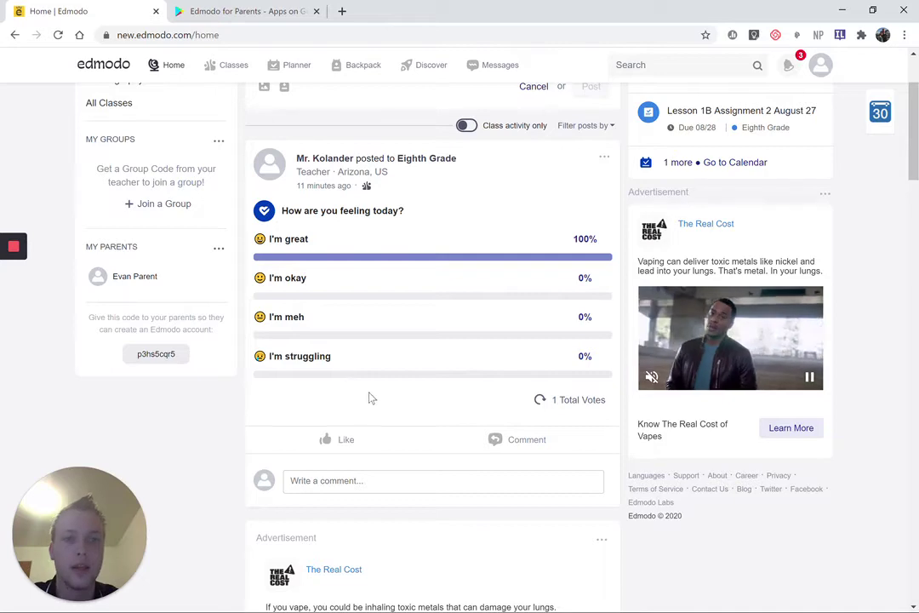
{"action": "scroll", "coordinate": [419, 334], "scroll_direction": "down", "scroll_amount": 2}
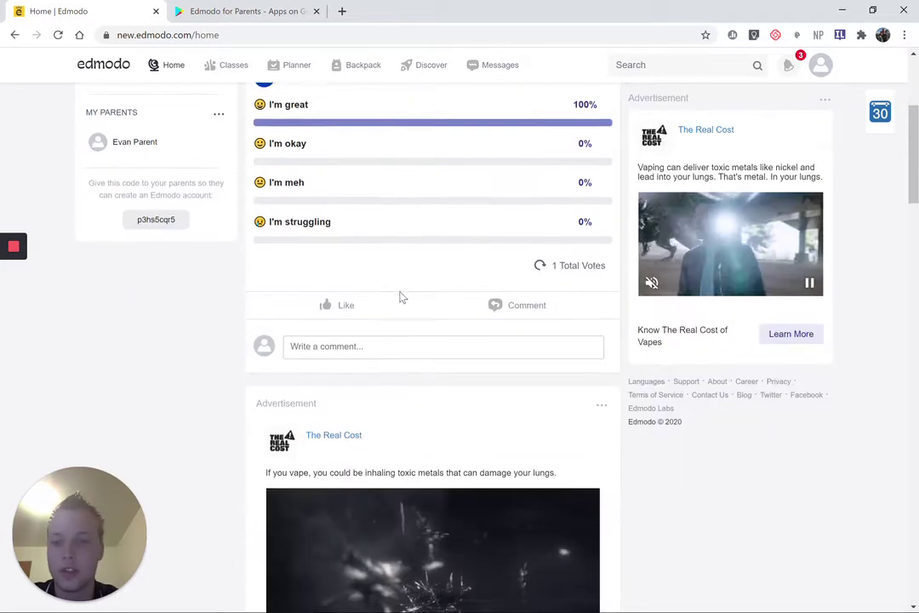
{"action": "scroll", "coordinate": [400, 298], "scroll_direction": "up", "scroll_amount": 3}
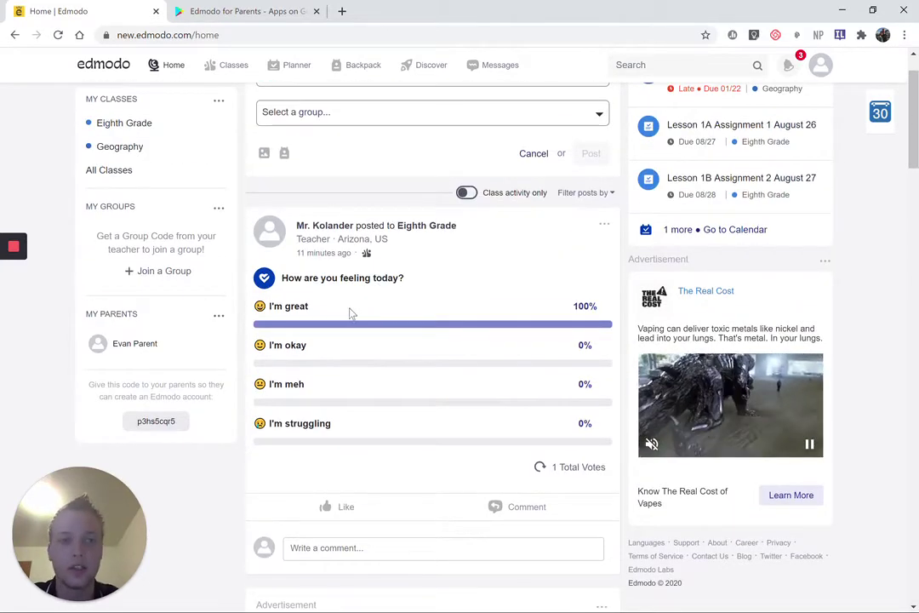
{"action": "scroll", "coordinate": [353, 310], "scroll_direction": "up", "scroll_amount": 1}
{"action": "scroll", "coordinate": [413, 306], "scroll_direction": "down", "scroll_amount": 3}
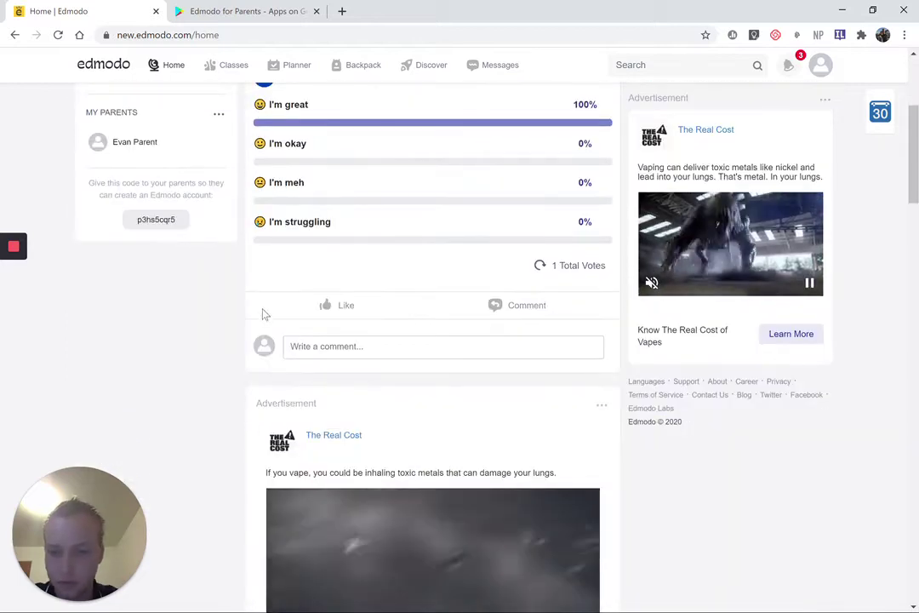
Review the 6-8th Grade Weekly Schedule and the Lesson 1C Assignment 3 quiz post further down the home feed
{"action": "scroll", "coordinate": [238, 280], "scroll_direction": "down", "scroll_amount": 4}
{"action": "scroll", "coordinate": [243, 248], "scroll_direction": "down", "scroll_amount": 3}
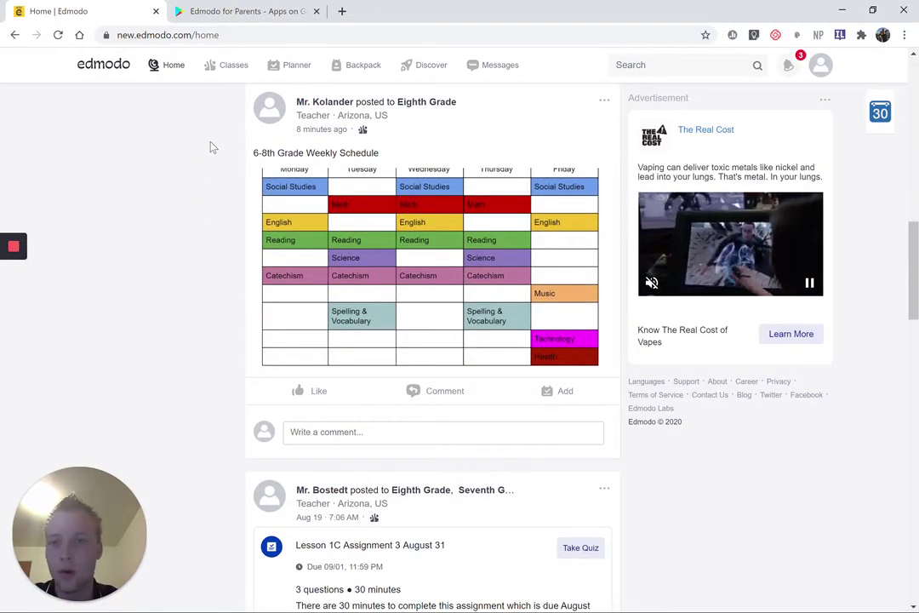
{"action": "scroll", "coordinate": [191, 172], "scroll_direction": "down", "scroll_amount": 2}
{"action": "scroll", "coordinate": [313, 260], "scroll_direction": "up", "scroll_amount": 2}
{"action": "scroll", "coordinate": [269, 256], "scroll_direction": "down", "scroll_amount": 4}
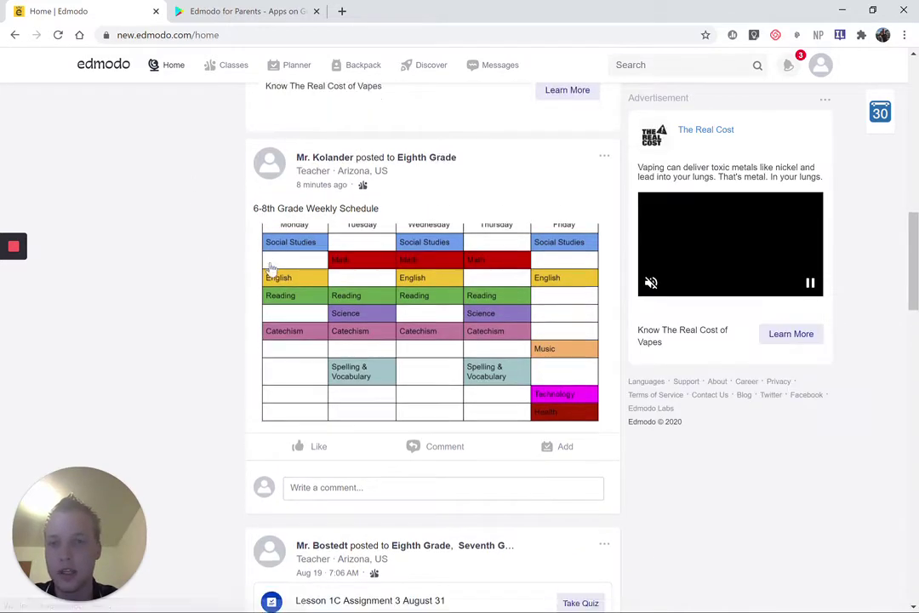
{"action": "scroll", "coordinate": [223, 230], "scroll_direction": "down", "scroll_amount": 11}
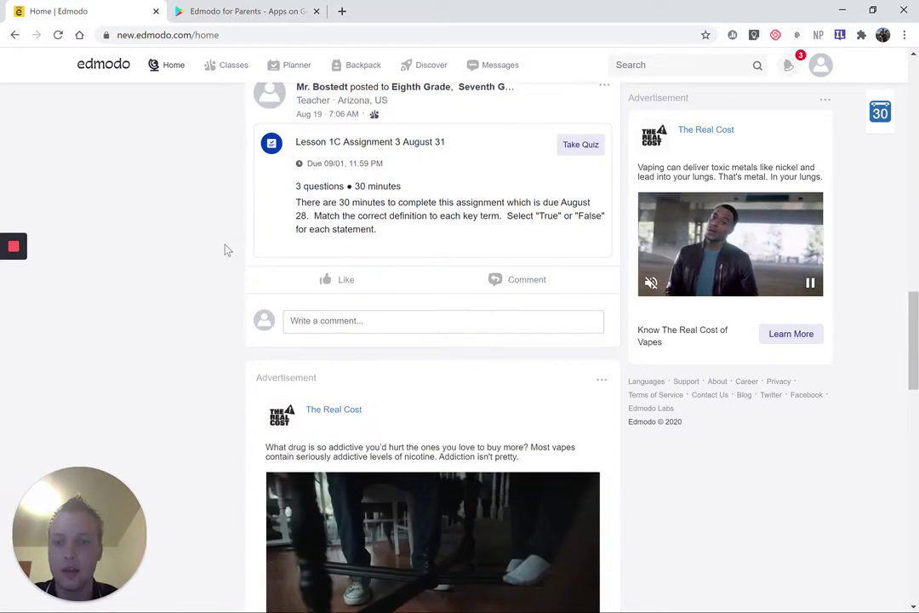
{"action": "scroll", "coordinate": [255, 255], "scroll_direction": "up", "scroll_amount": 15}
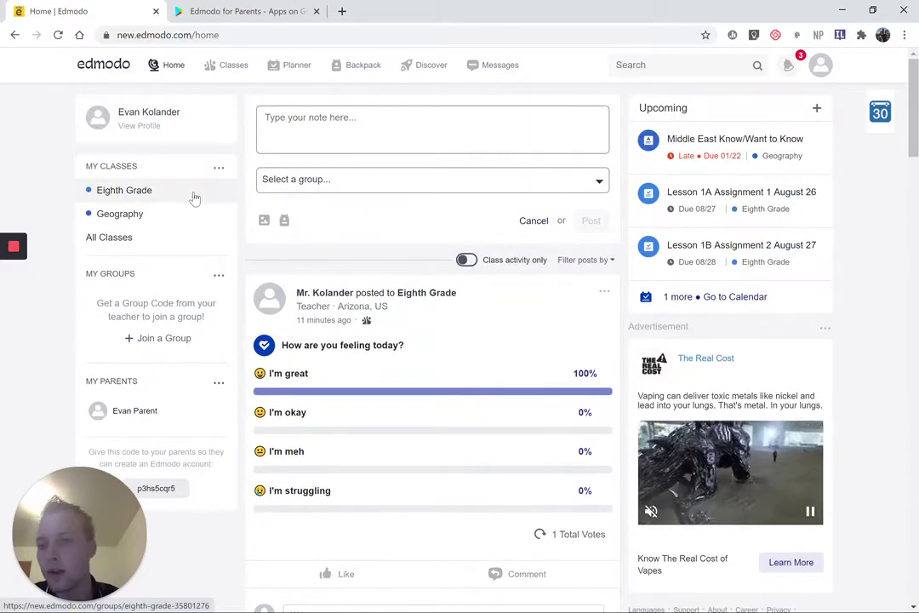
Open the Eighth Grade class and look through its pinned weekly schedule, poll and assignment posts
{"action": "left_click", "coordinate": [145, 191]}
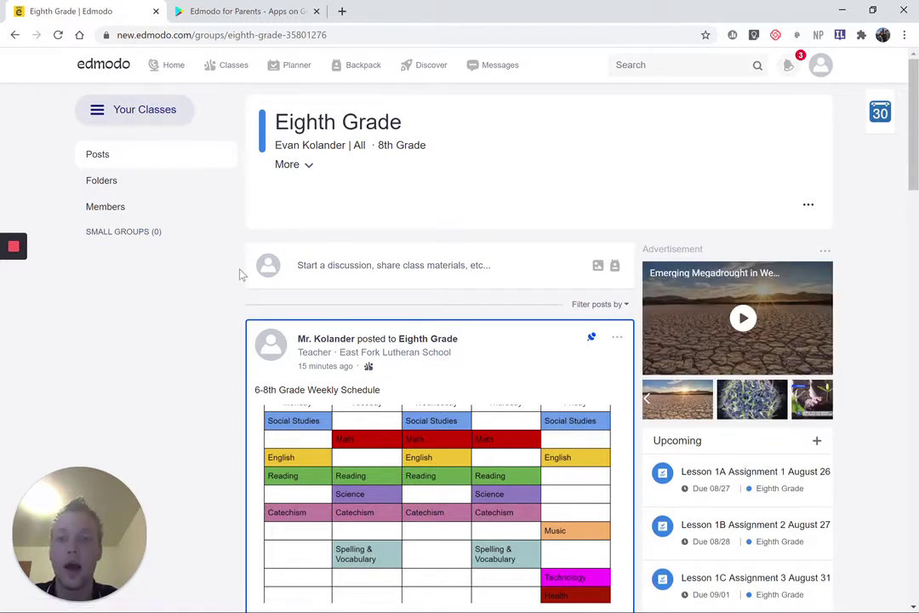
{"action": "scroll", "coordinate": [242, 272], "scroll_direction": "down", "scroll_amount": 5}
{"action": "scroll", "coordinate": [242, 274], "scroll_direction": "up", "scroll_amount": 4}
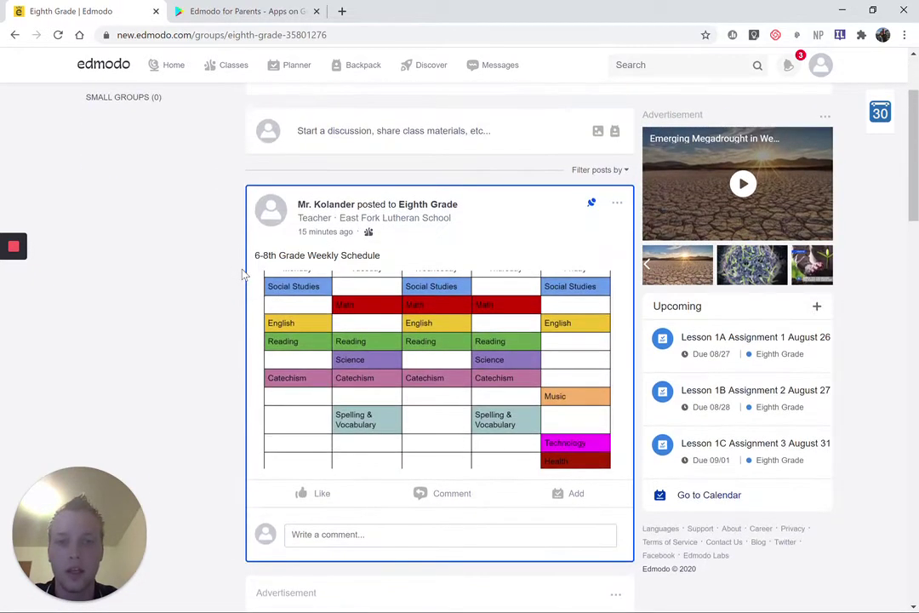
{"action": "scroll", "coordinate": [241, 274], "scroll_direction": "down", "scroll_amount": 5}
{"action": "scroll", "coordinate": [241, 274], "scroll_direction": "down", "scroll_amount": 5}
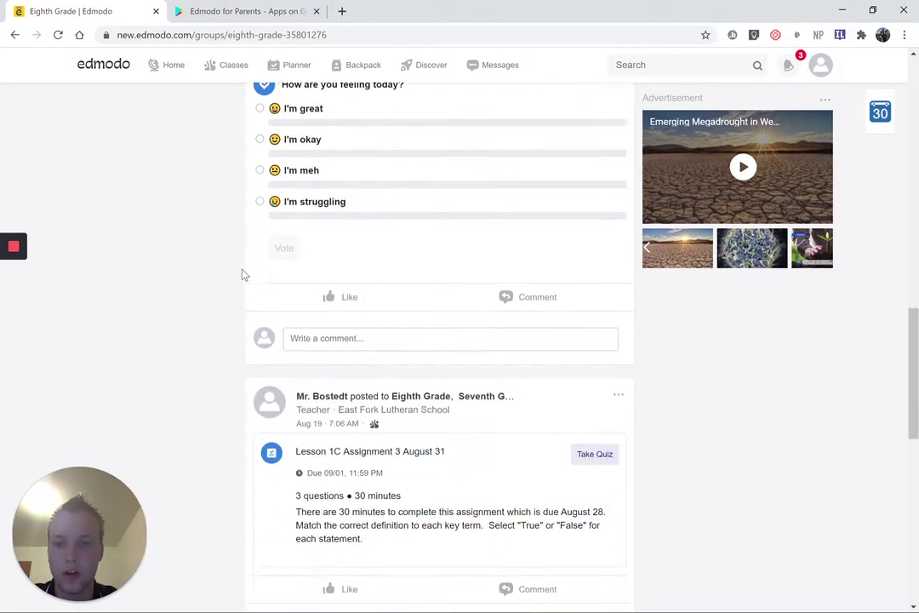
Hide the sponsored Real Cost advertisement between the weekly schedule and poll posts in the Eighth Grade class
{"action": "scroll", "coordinate": [241, 274], "scroll_direction": "up", "scroll_amount": 6}
{"action": "scroll", "coordinate": [243, 273], "scroll_direction": "up", "scroll_amount": 1}
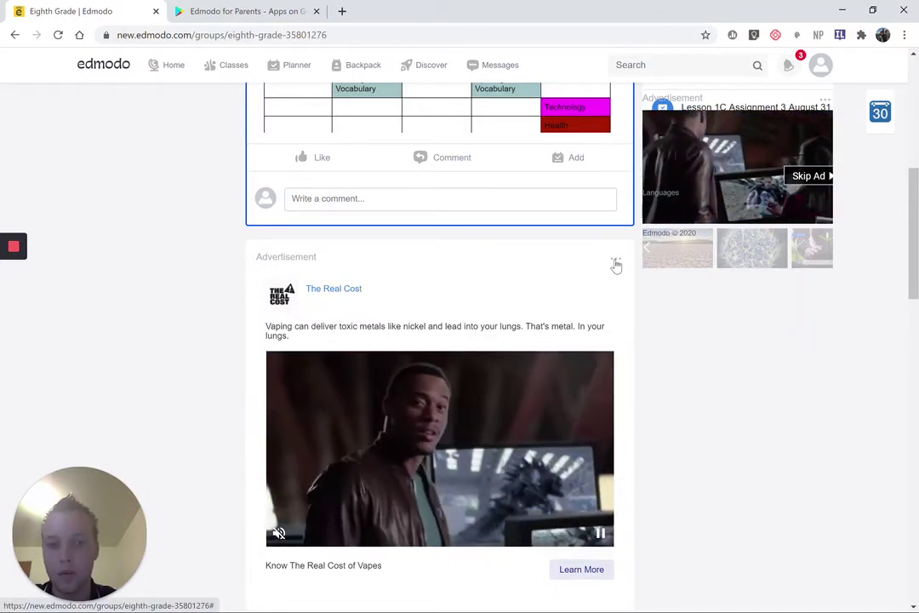
{"action": "left_click", "coordinate": [616, 261]}
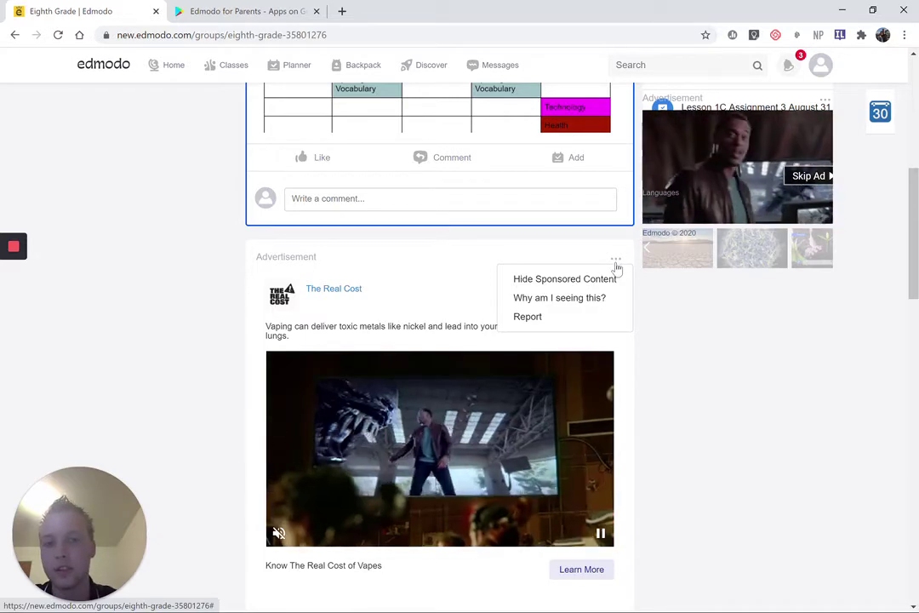
{"action": "left_click", "coordinate": [607, 279]}
Hide the sponsored video advertisement above the Upcoming list on the Eighth Grade class page
{"action": "scroll", "coordinate": [811, 298], "scroll_direction": "up", "scroll_amount": 3}
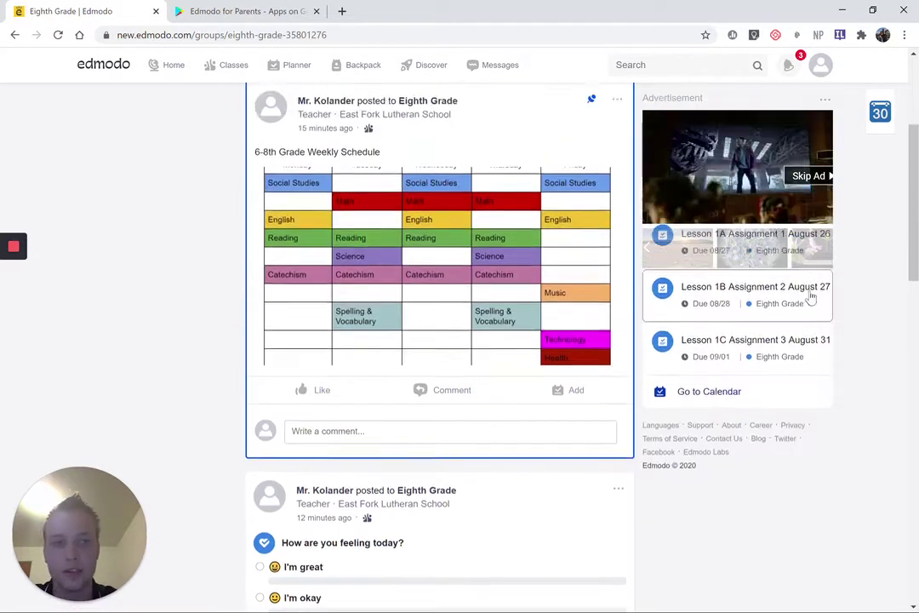
{"action": "scroll", "coordinate": [811, 297], "scroll_direction": "up", "scroll_amount": 5}
{"action": "left_click", "coordinate": [824, 251]}
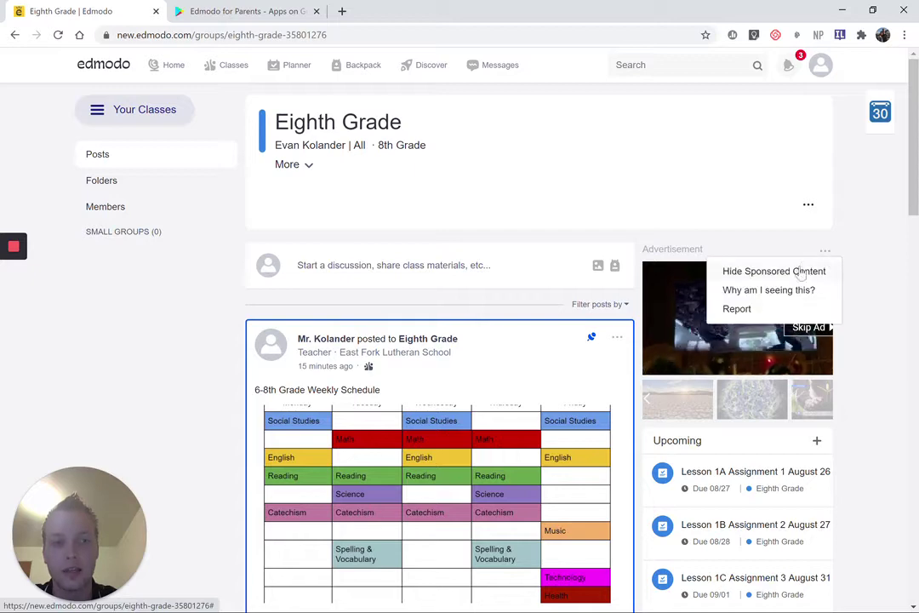
{"action": "left_click", "coordinate": [800, 271]}
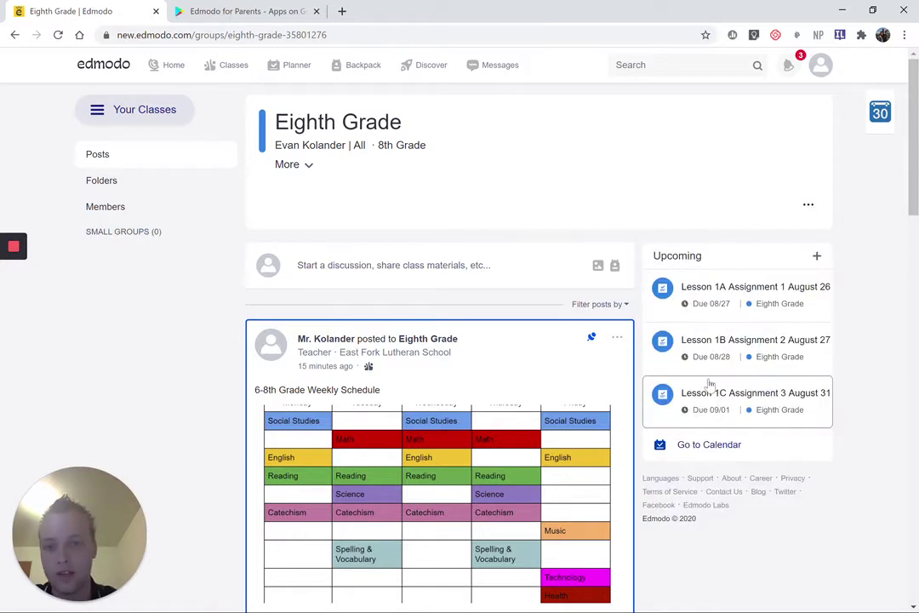
Review all Eighth Grade class posts down to the Lesson 1A quiz, and return to the Upcoming assignments list
{"action": "scroll", "coordinate": [660, 359], "scroll_direction": "down", "scroll_amount": 8}
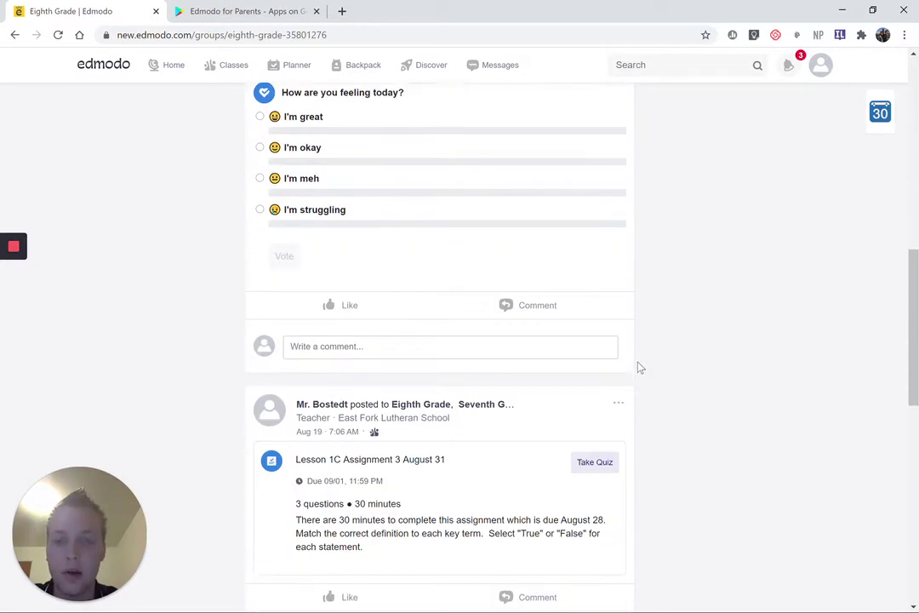
{"action": "scroll", "coordinate": [640, 368], "scroll_direction": "down", "scroll_amount": 8}
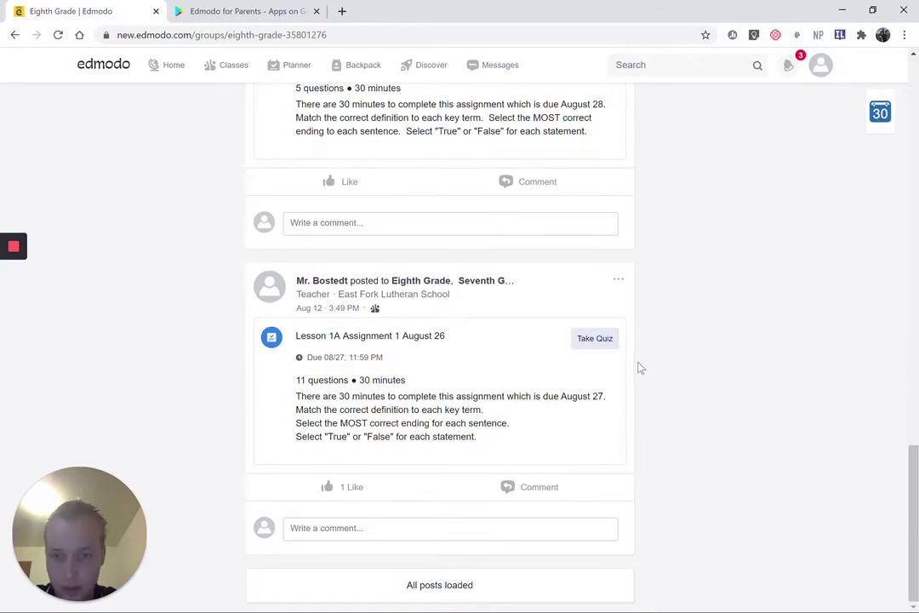
{"action": "scroll", "coordinate": [640, 387], "scroll_direction": "up", "scroll_amount": 15}
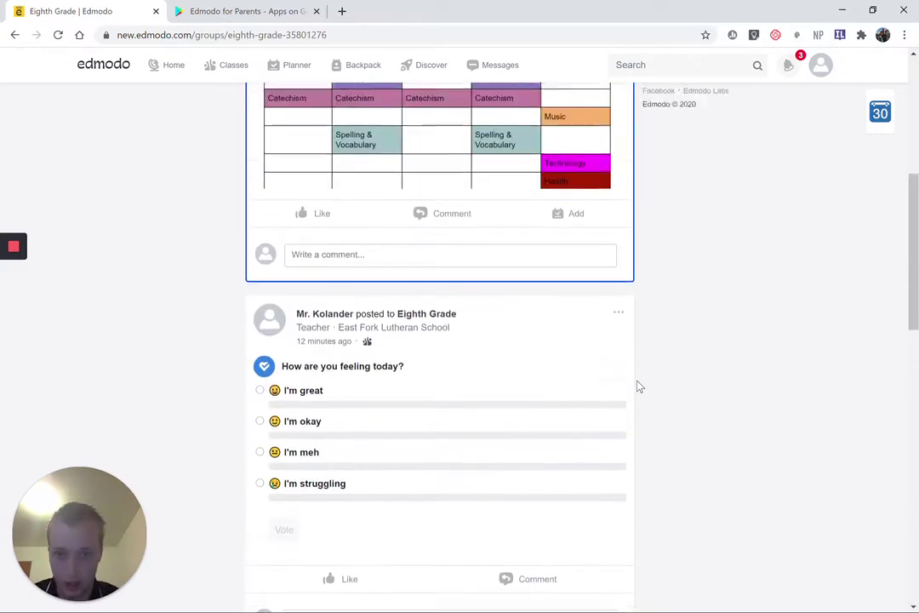
{"action": "scroll", "coordinate": [594, 337], "scroll_direction": "down", "scroll_amount": 14}
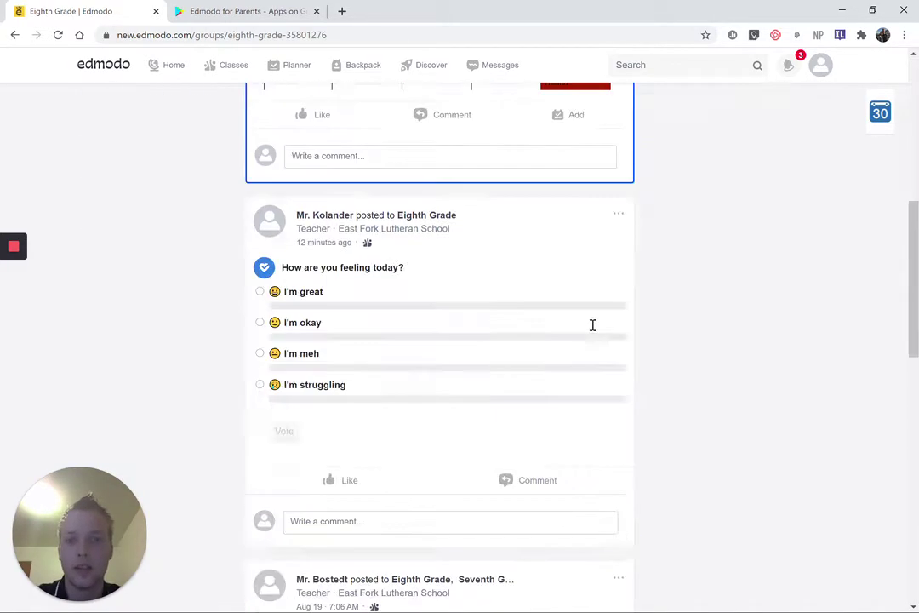
{"action": "scroll", "coordinate": [636, 294], "scroll_direction": "up", "scroll_amount": 8}
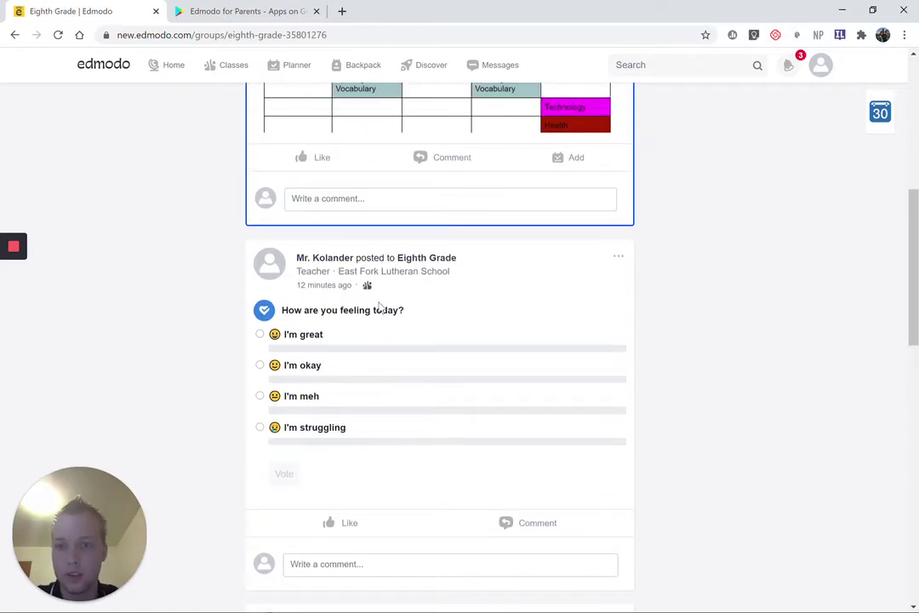
{"action": "scroll", "coordinate": [656, 366], "scroll_direction": "up", "scroll_amount": 6}
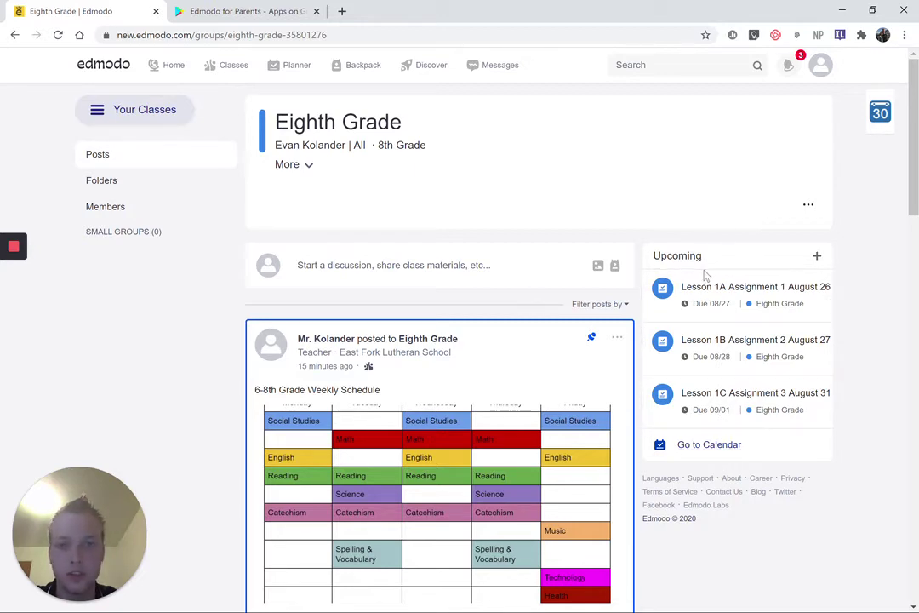
Try to vote "I'm great" in the "How are you feeling today?" poll on the Eighth Grade class page
{"action": "scroll", "coordinate": [676, 271], "scroll_direction": "down", "scroll_amount": 5}
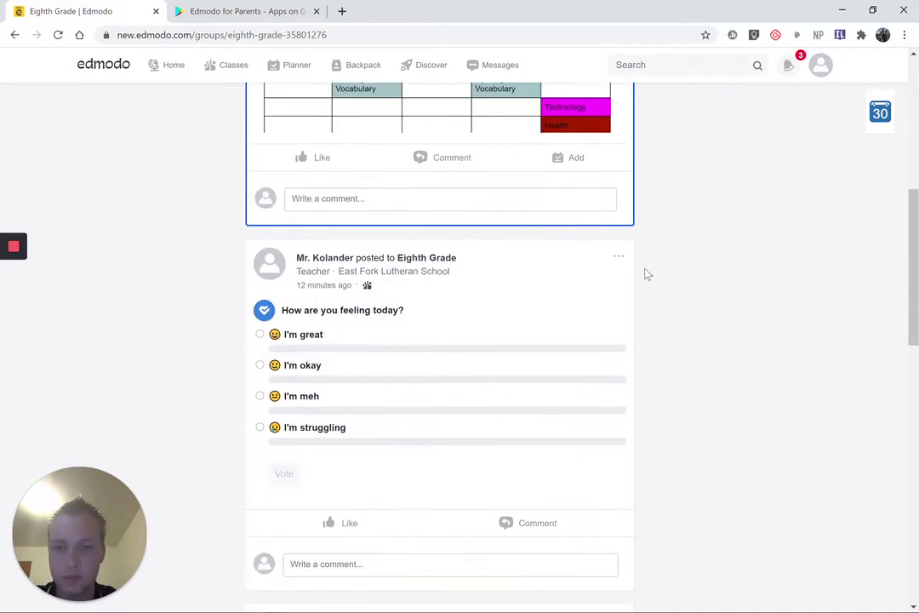
{"action": "scroll", "coordinate": [450, 272], "scroll_direction": "down", "scroll_amount": 2}
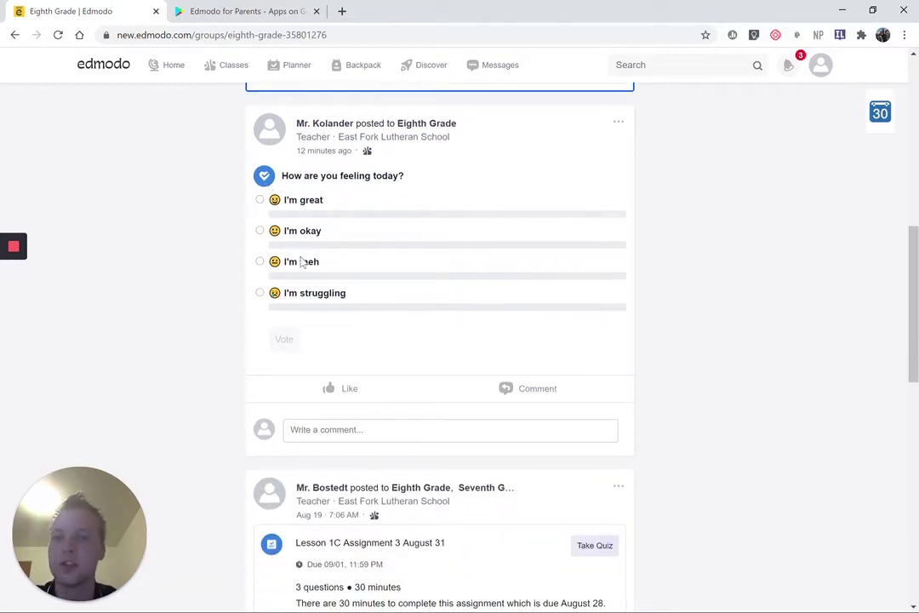
{"action": "left_click", "coordinate": [259, 200]}
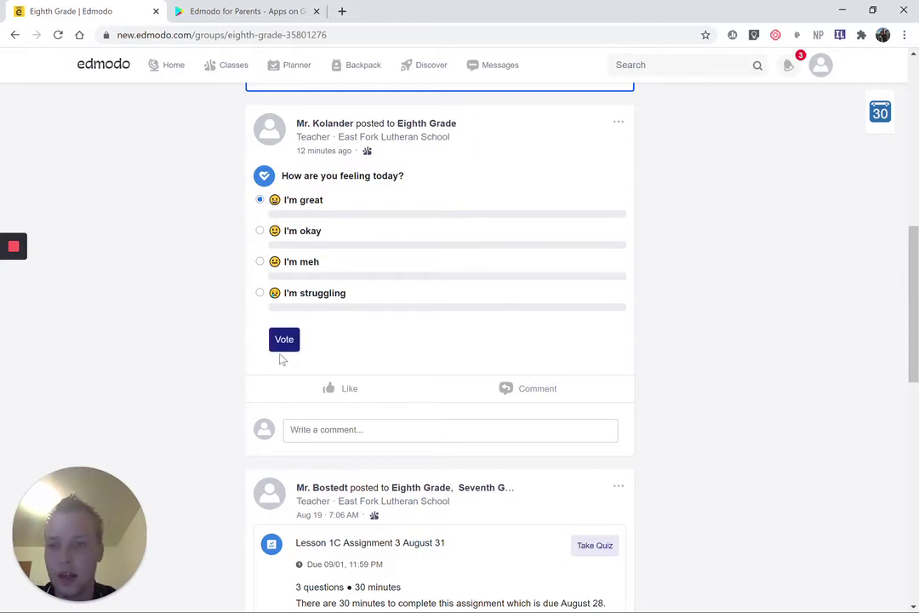
{"action": "left_click", "coordinate": [286, 341]}
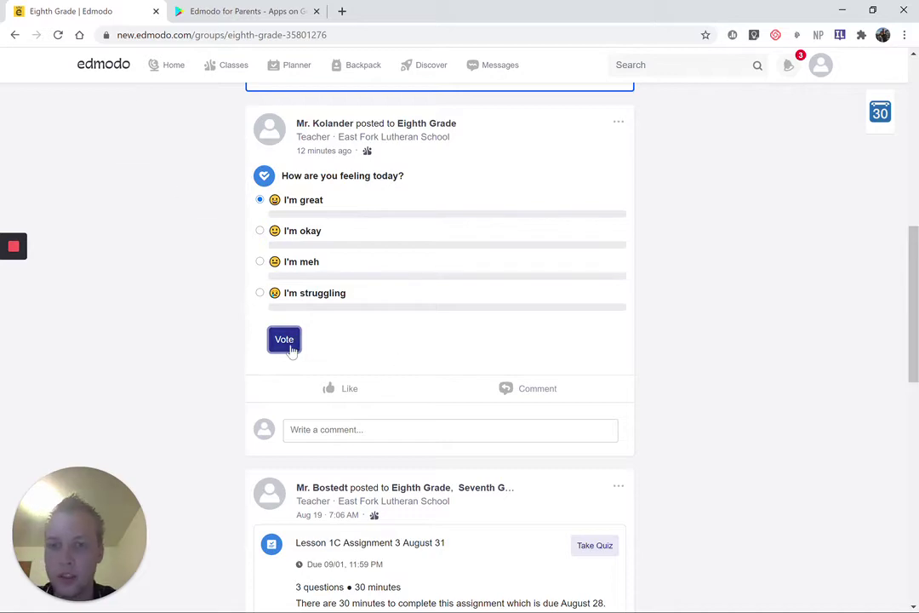
Expand the Eighth Grade class details under the class title and read the list of its teachers
{"action": "scroll", "coordinate": [610, 365], "scroll_direction": "up", "scroll_amount": 3}
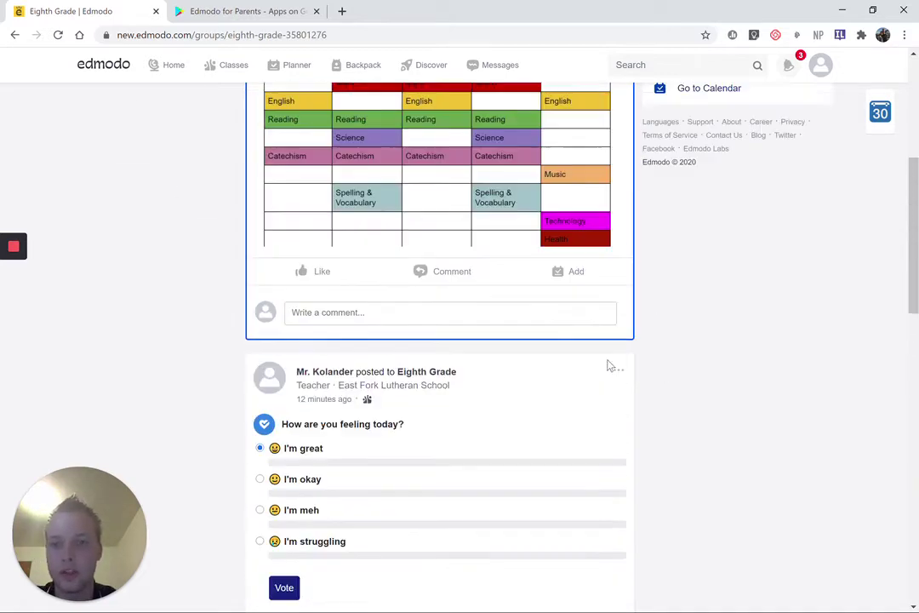
{"action": "scroll", "coordinate": [538, 384], "scroll_direction": "up", "scroll_amount": 4}
{"action": "mouse_move", "coordinate": [13, 251]}
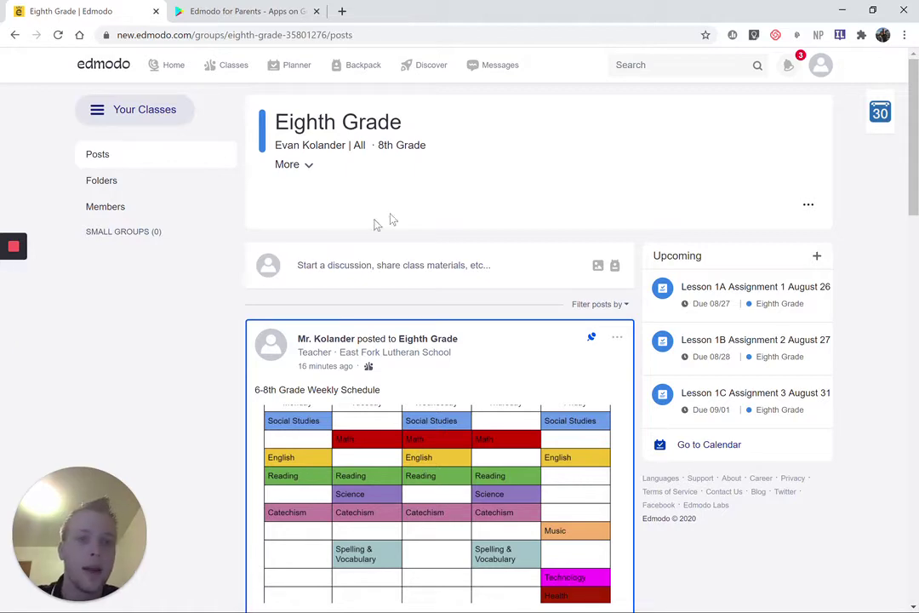
{"action": "scroll", "coordinate": [675, 240], "scroll_direction": "down", "scroll_amount": 2}
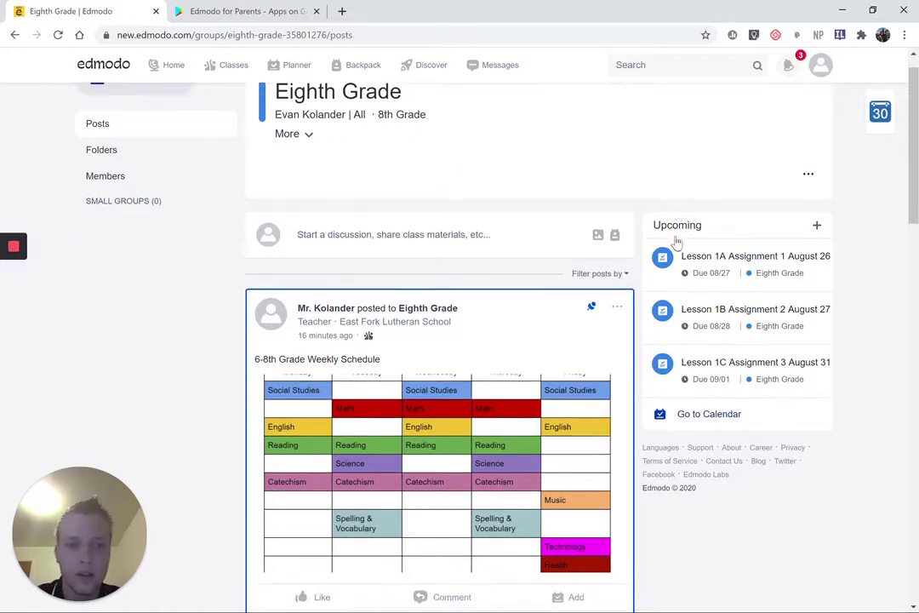
{"action": "scroll", "coordinate": [666, 240], "scroll_direction": "up", "scroll_amount": 2}
{"action": "scroll", "coordinate": [568, 227], "scroll_direction": "down", "scroll_amount": 3}
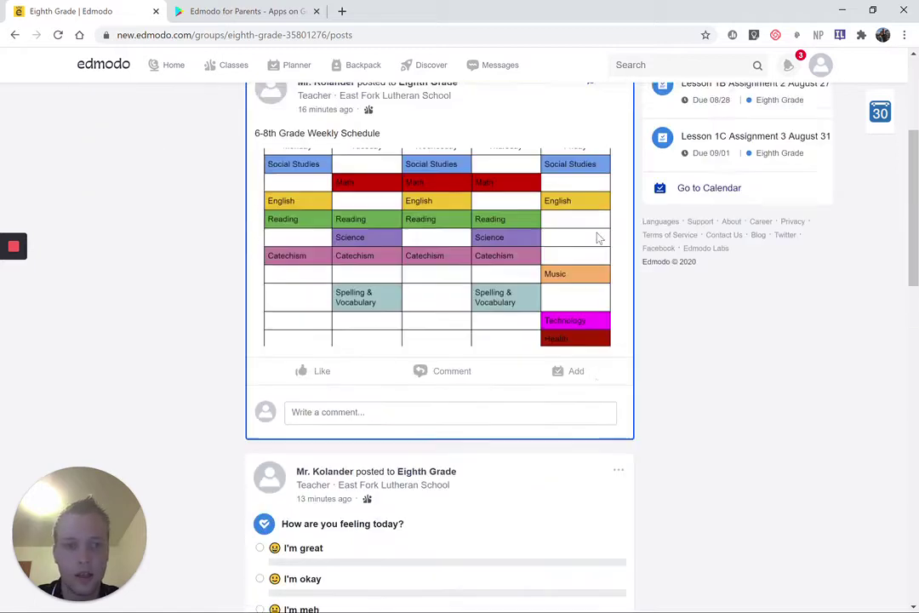
{"action": "scroll", "coordinate": [597, 240], "scroll_direction": "up", "scroll_amount": 3}
{"action": "left_click", "coordinate": [308, 166]}
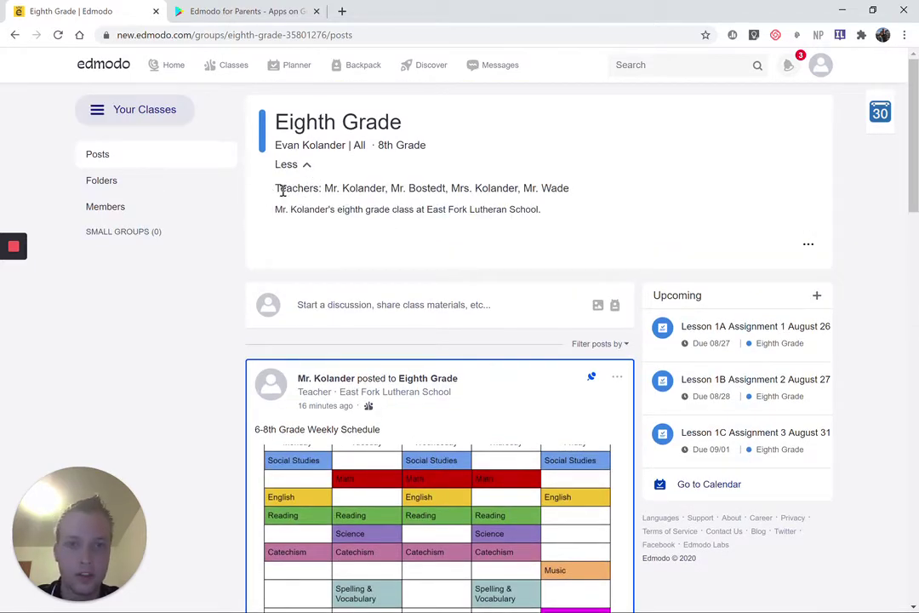
{"action": "left_click_drag", "start_coordinate": [283, 191], "coordinate": [587, 203]}
{"action": "left_click", "coordinate": [521, 204]}
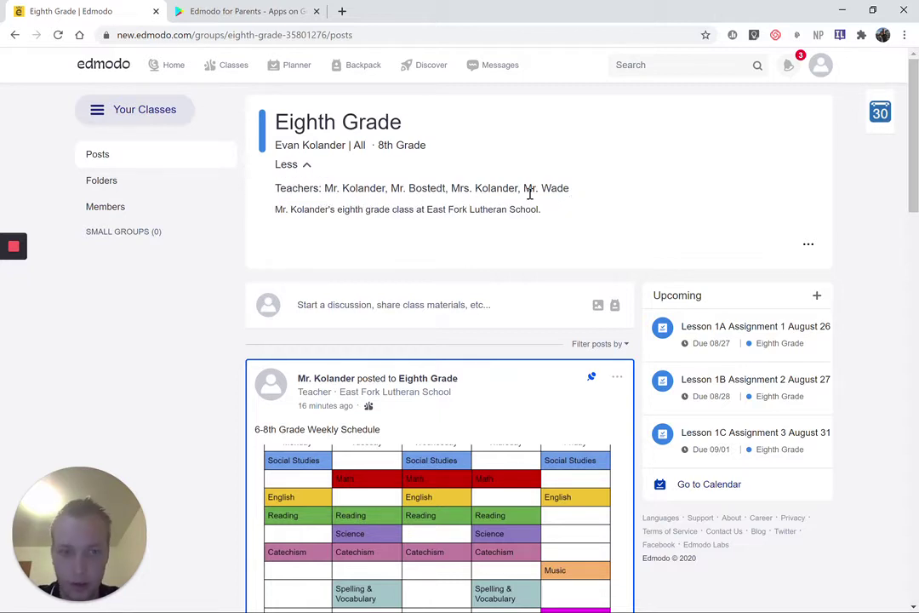
Look through the class posts for the Lesson 1B and 1C quizzes and compare them with the Upcoming list
{"action": "scroll", "coordinate": [566, 203], "scroll_direction": "down", "scroll_amount": 2}
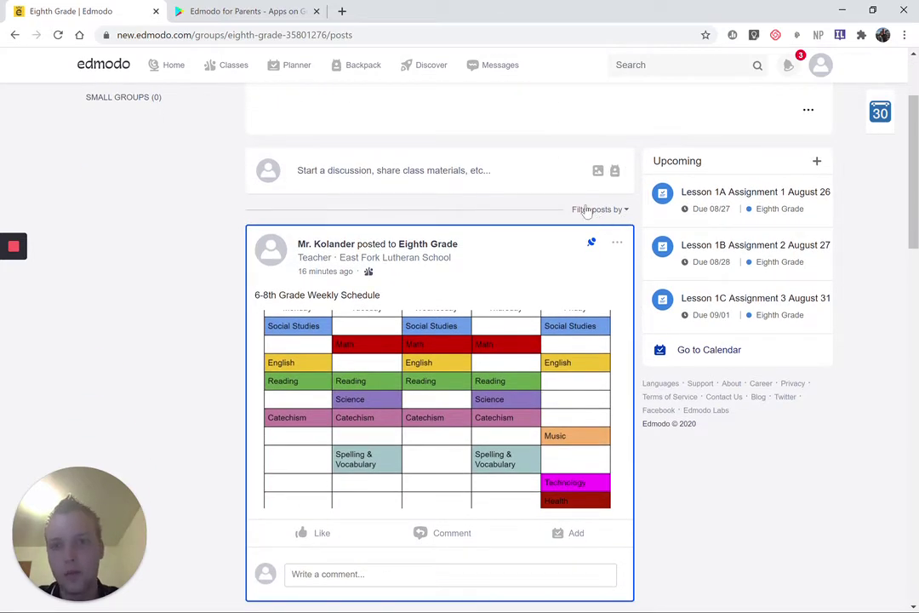
{"action": "scroll", "coordinate": [621, 226], "scroll_direction": "down", "scroll_amount": 10}
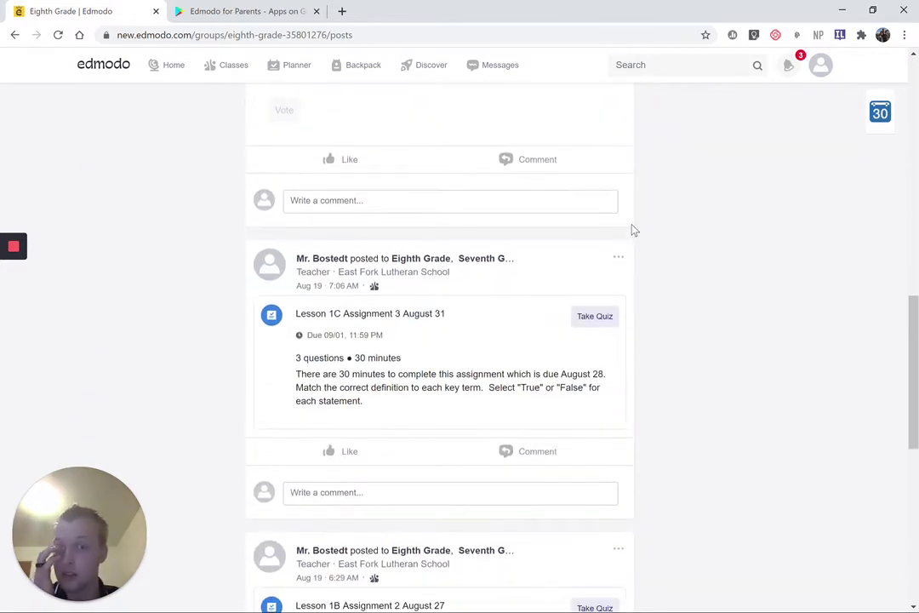
{"action": "scroll", "coordinate": [646, 227], "scroll_direction": "down", "scroll_amount": 5}
{"action": "scroll", "coordinate": [655, 223], "scroll_direction": "up", "scroll_amount": 4}
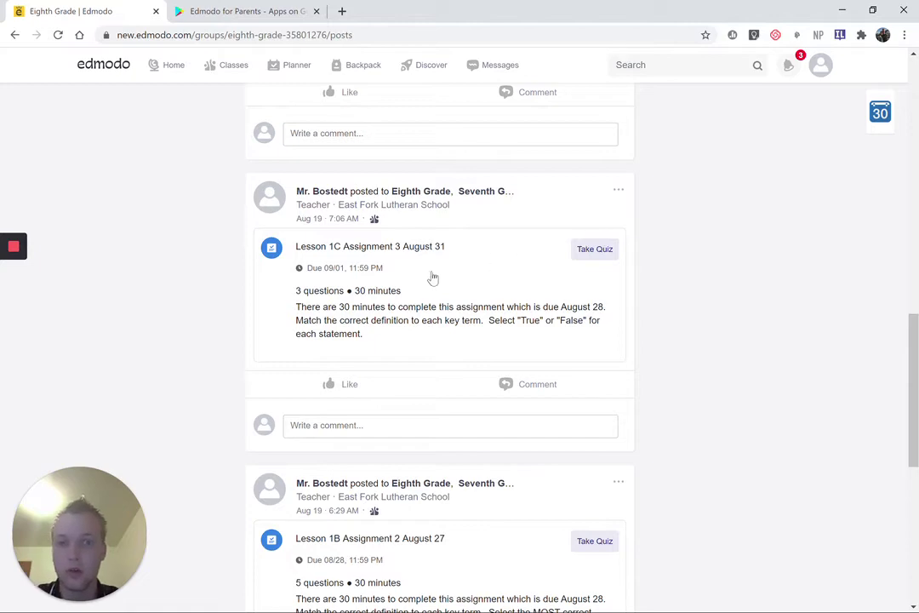
{"action": "scroll", "coordinate": [794, 314], "scroll_direction": "up", "scroll_amount": 10}
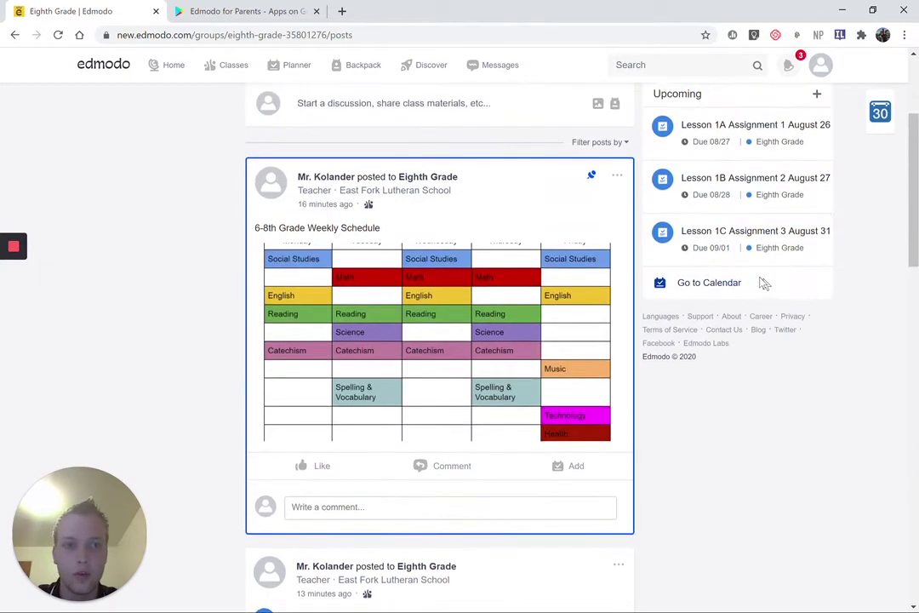
{"action": "scroll", "coordinate": [730, 293], "scroll_direction": "down", "scroll_amount": 8}
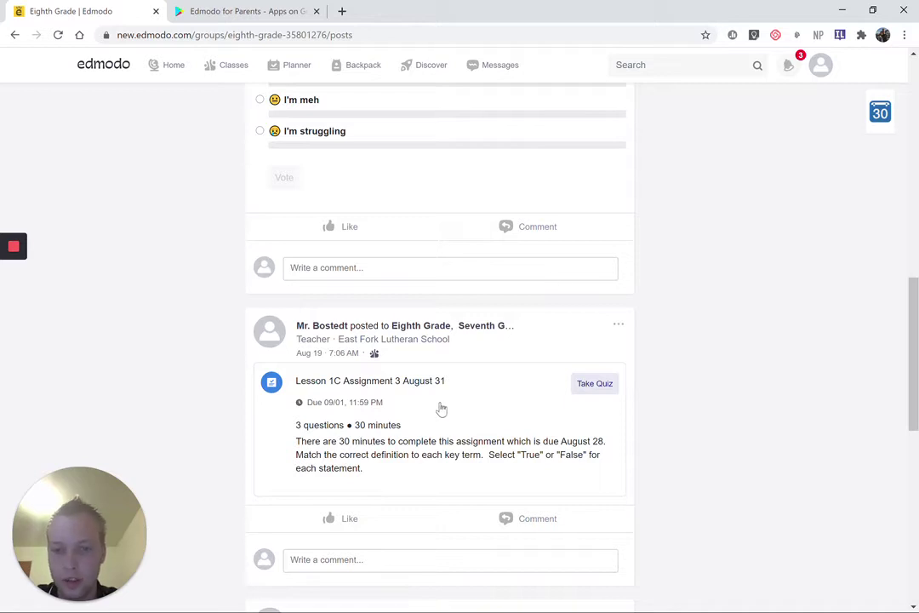
View the details of Lesson 1A Assignment 1 August 26 from the Upcoming list and close them
{"action": "scroll", "coordinate": [441, 410], "scroll_direction": "up", "scroll_amount": 10}
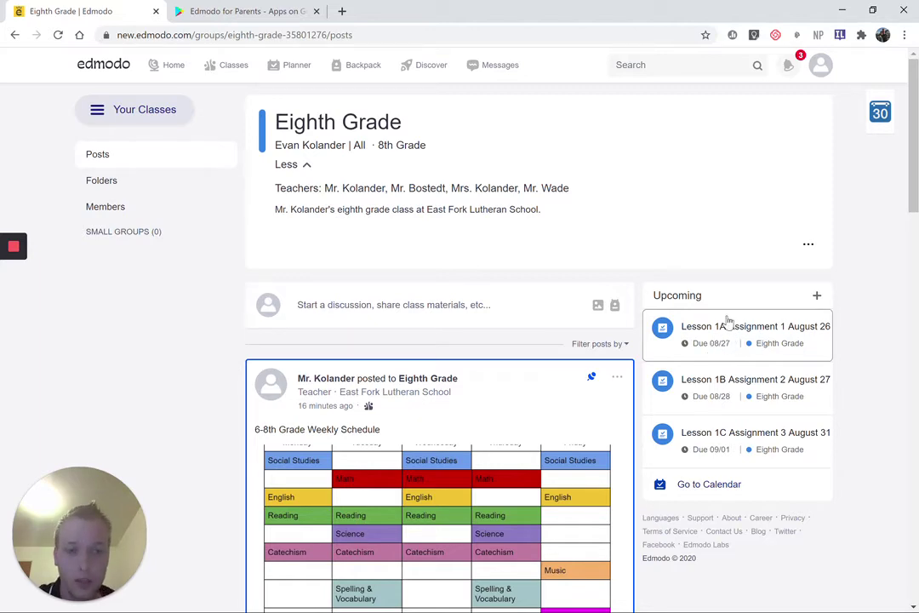
{"action": "left_click", "coordinate": [726, 326]}
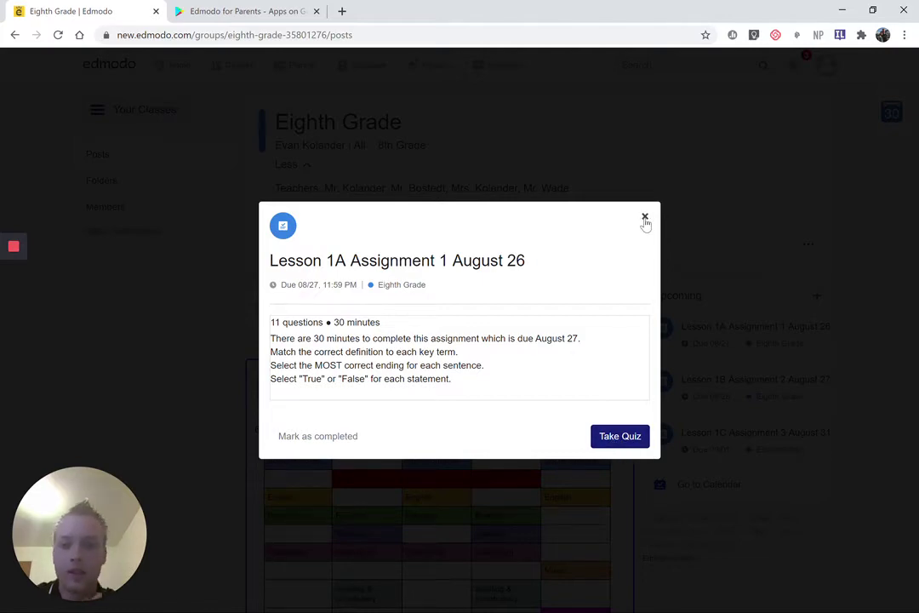
{"action": "left_click", "coordinate": [645, 221]}
Check the poll and the Lesson 1C quiz post in the class feed, and return to the class header
{"action": "scroll", "coordinate": [435, 264], "scroll_direction": "down", "scroll_amount": 12}
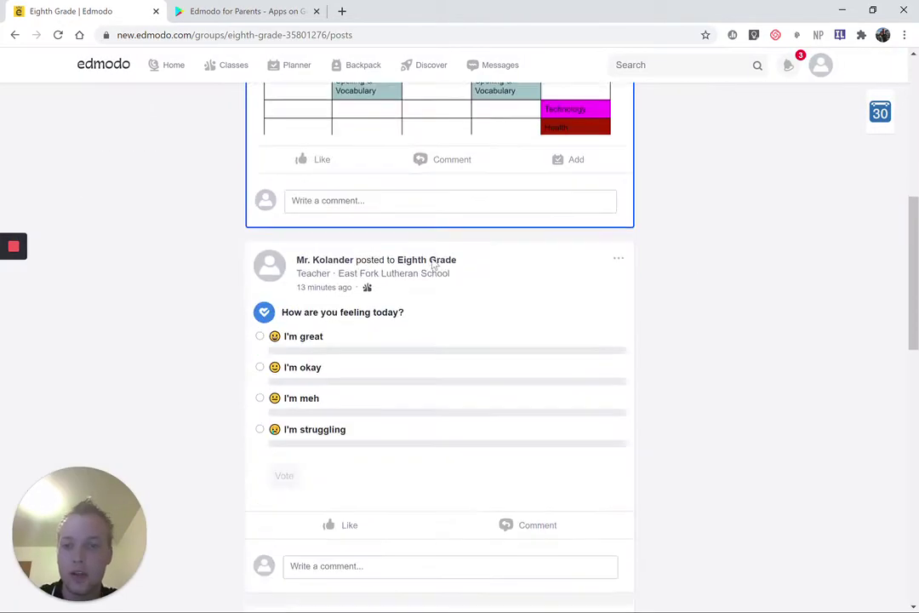
{"action": "scroll", "coordinate": [431, 369], "scroll_direction": "down", "scroll_amount": 2}
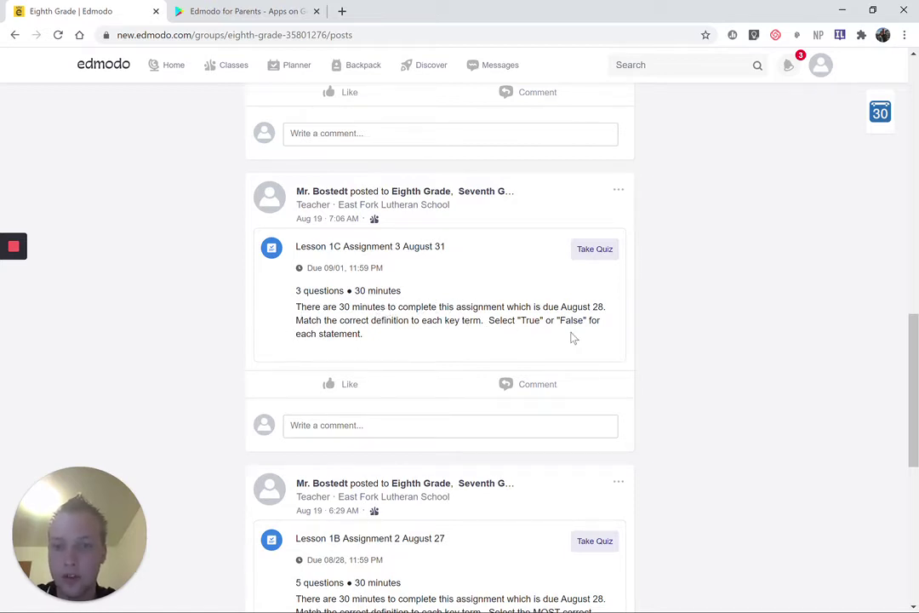
{"action": "scroll", "coordinate": [266, 364], "scroll_direction": "up", "scroll_amount": 15}
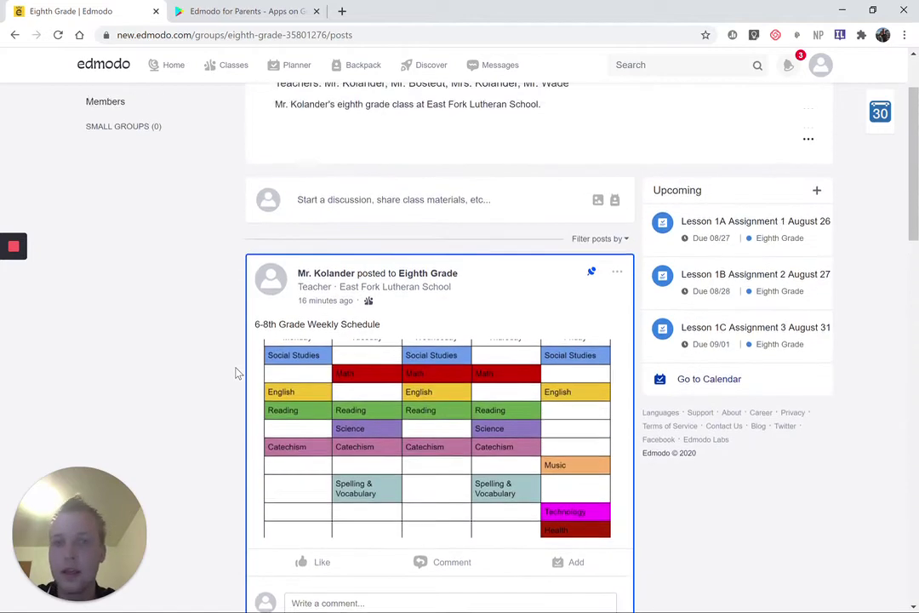
{"action": "scroll", "coordinate": [238, 373], "scroll_direction": "up", "scroll_amount": 2}
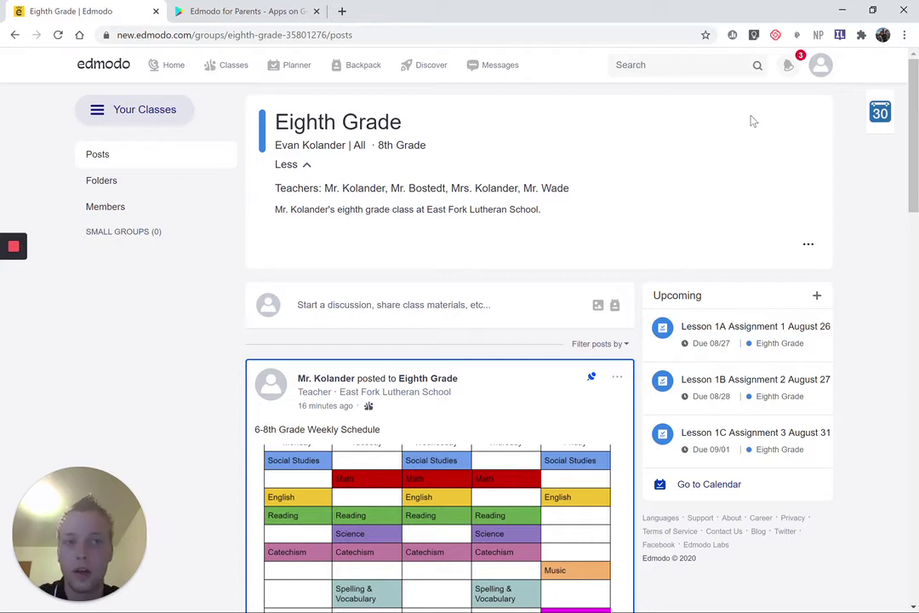
Show the notifications, look through the listed assignment notices, and close the list
{"action": "left_click", "coordinate": [790, 68]}
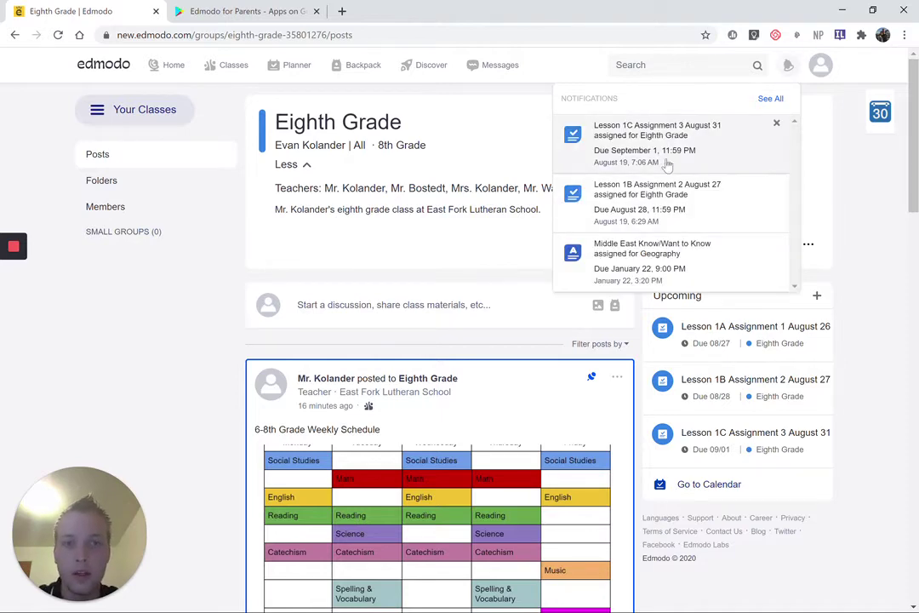
{"action": "scroll", "coordinate": [668, 179], "scroll_direction": "down", "scroll_amount": 2}
{"action": "scroll", "coordinate": [655, 166], "scroll_direction": "up", "scroll_amount": 2}
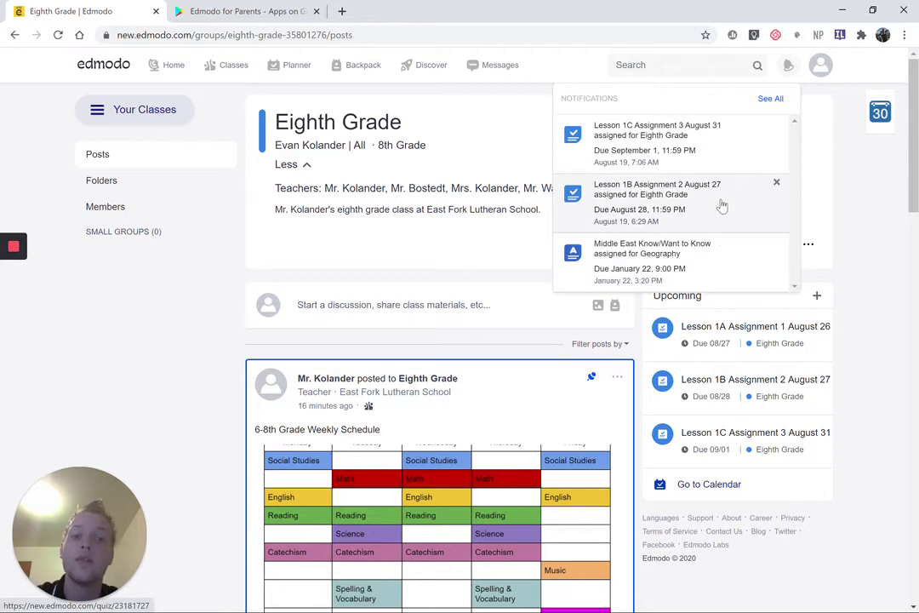
{"action": "left_click", "coordinate": [877, 144]}
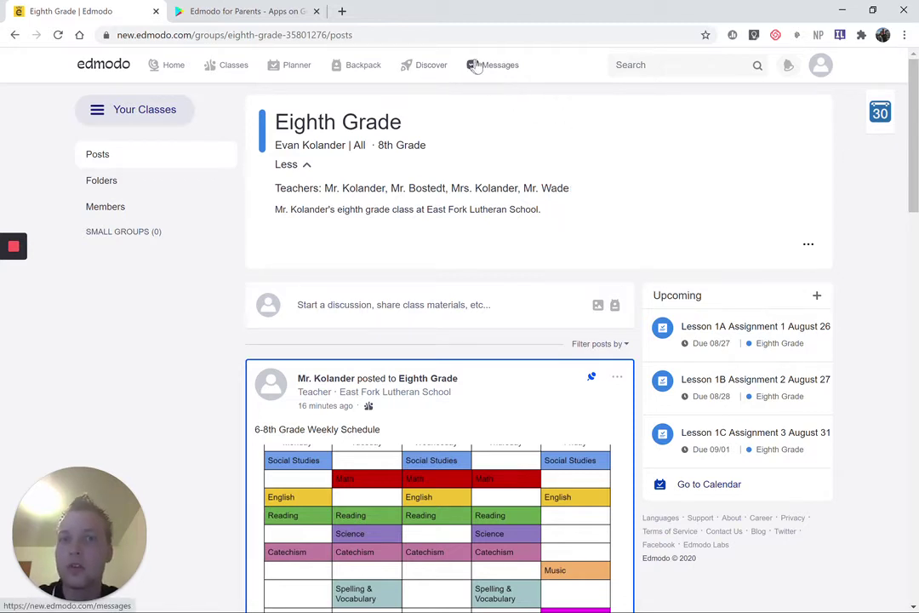
Open the Planner and review its overdue and upcoming tasks down to Lesson 1C Assignment 3
{"action": "left_click", "coordinate": [279, 72]}
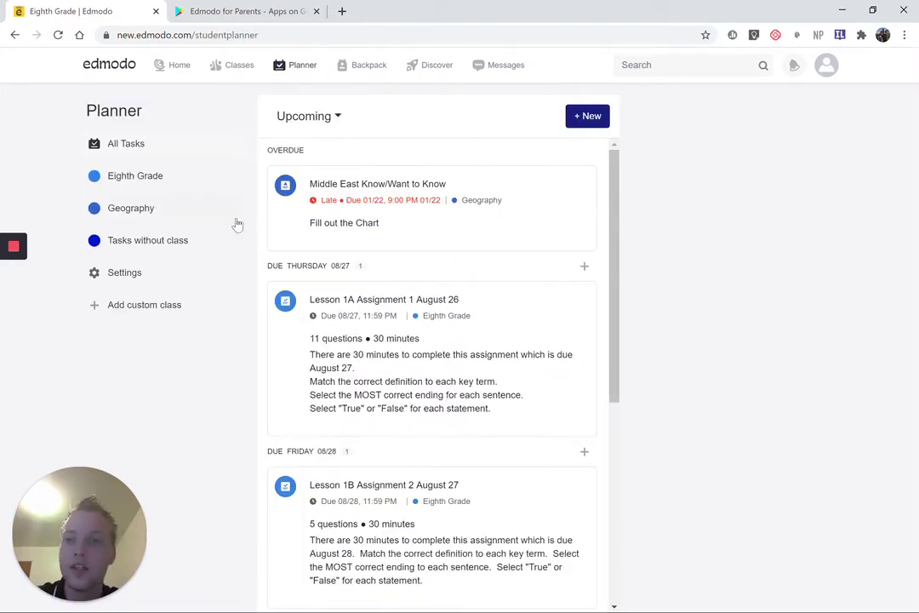
{"action": "scroll", "coordinate": [269, 310], "scroll_direction": "down", "scroll_amount": 5}
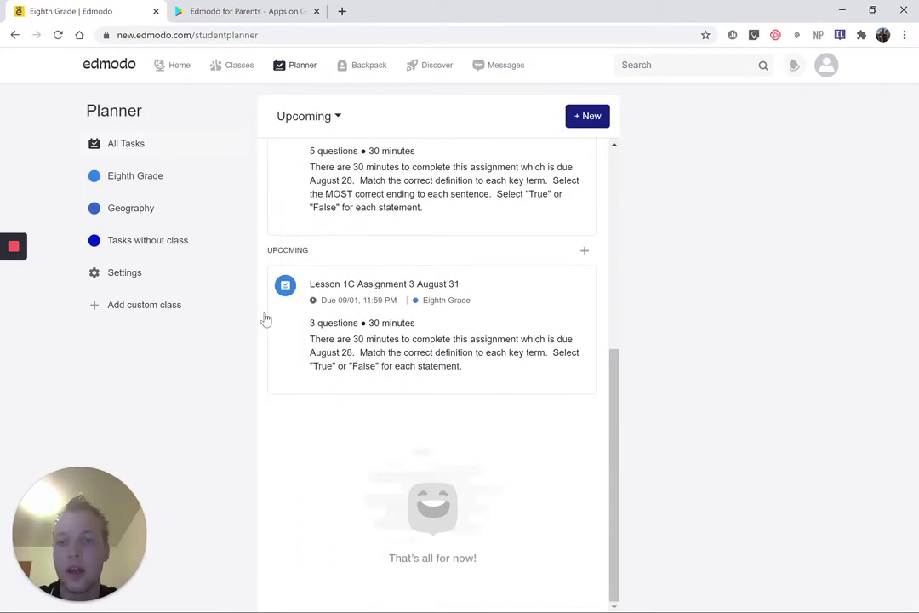
{"action": "scroll", "coordinate": [265, 315], "scroll_direction": "up", "scroll_amount": 5}
{"action": "scroll", "coordinate": [311, 219], "scroll_direction": "down", "scroll_amount": 4}
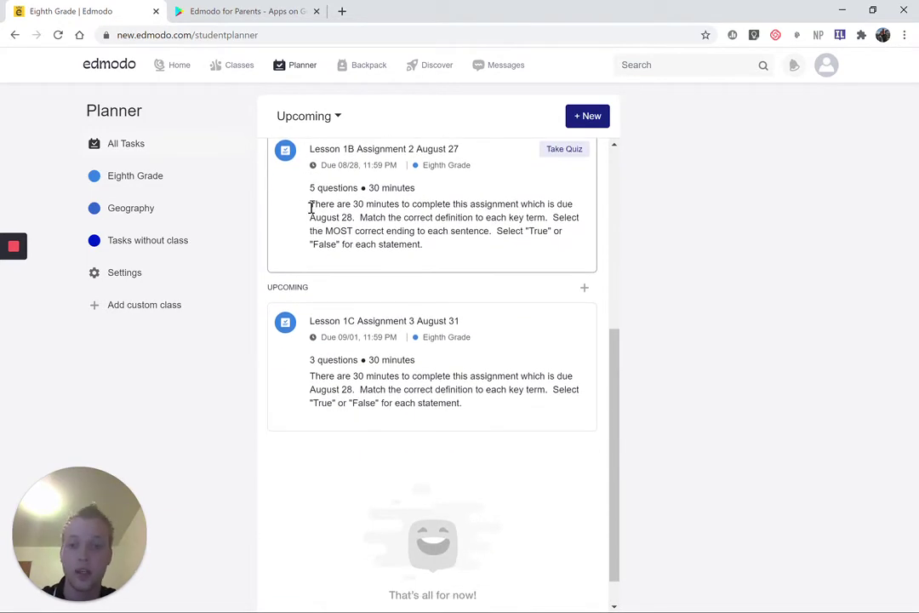
{"action": "scroll", "coordinate": [281, 230], "scroll_direction": "down", "scroll_amount": 2}
{"action": "scroll", "coordinate": [288, 260], "scroll_direction": "up", "scroll_amount": 10}
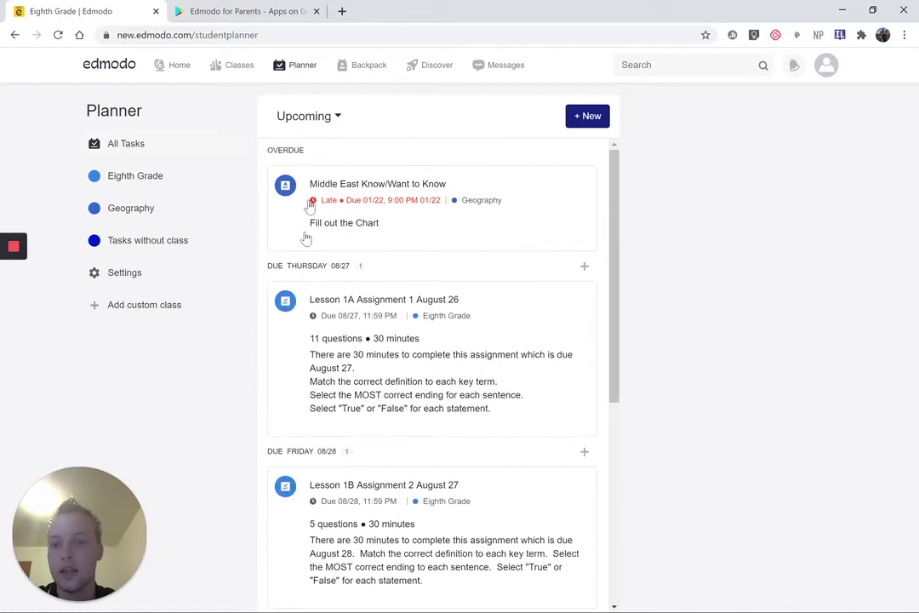
{"action": "scroll", "coordinate": [366, 222], "scroll_direction": "down", "scroll_amount": 10}
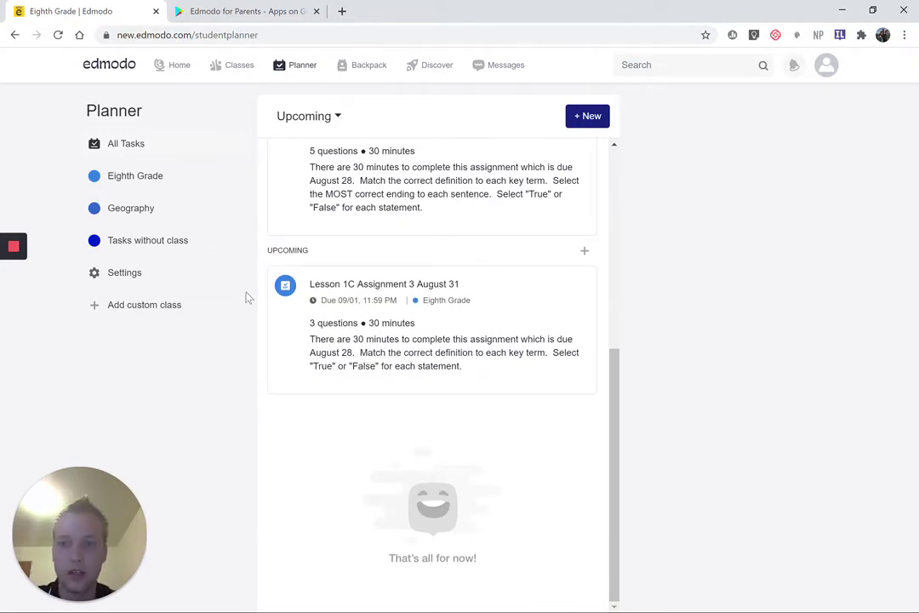
Open a blank new task form in the Planner and close it without saving
{"action": "scroll", "coordinate": [283, 254], "scroll_direction": "up", "scroll_amount": 10}
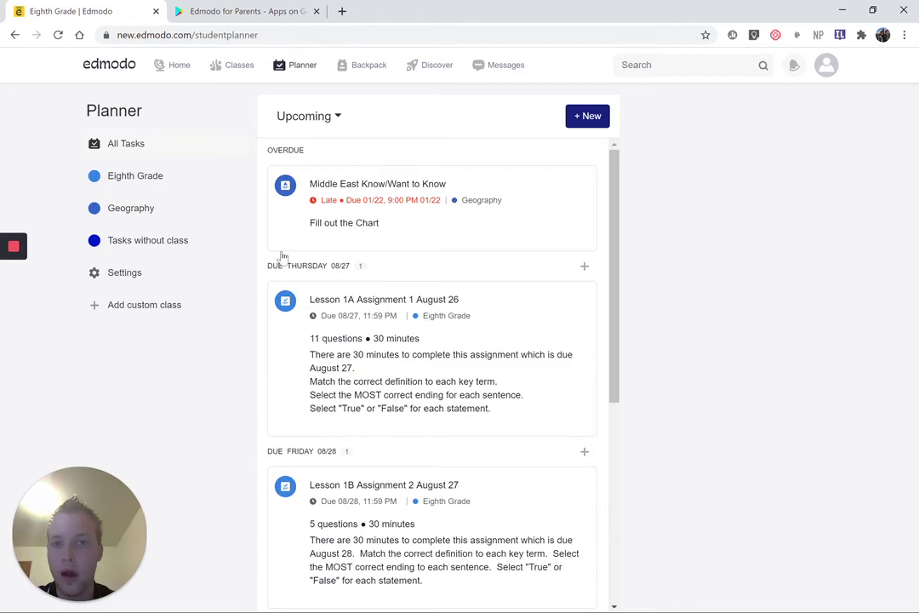
{"action": "left_click", "coordinate": [604, 117]}
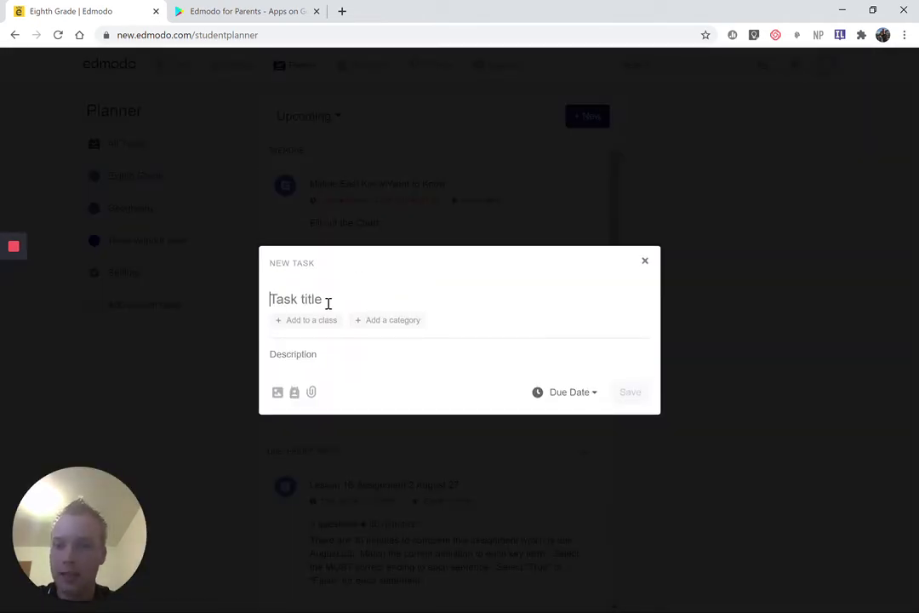
{"action": "left_click", "coordinate": [645, 262]}
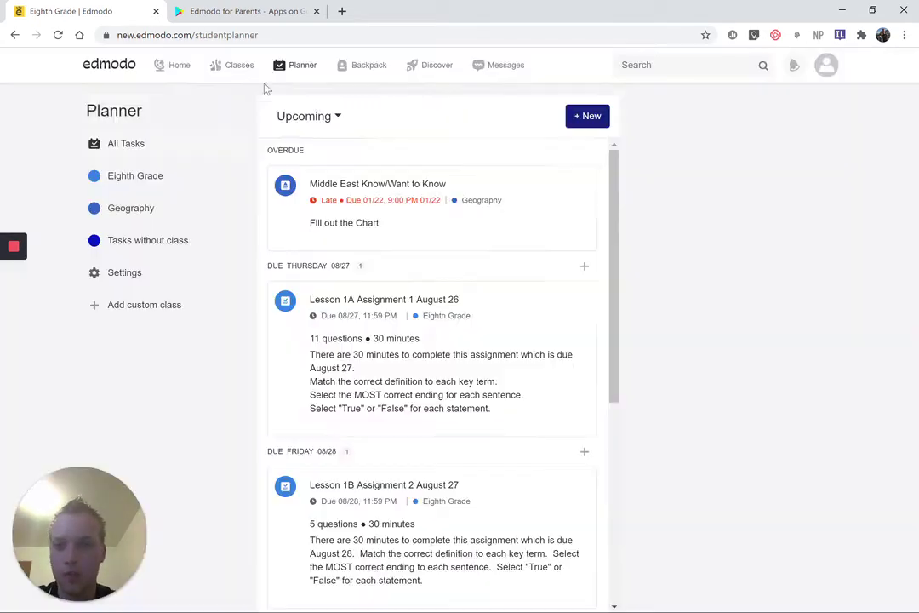
Upload the picture l3T0qR.jpg from the Pictures folder into the Backpack
{"action": "left_click", "coordinate": [384, 75]}
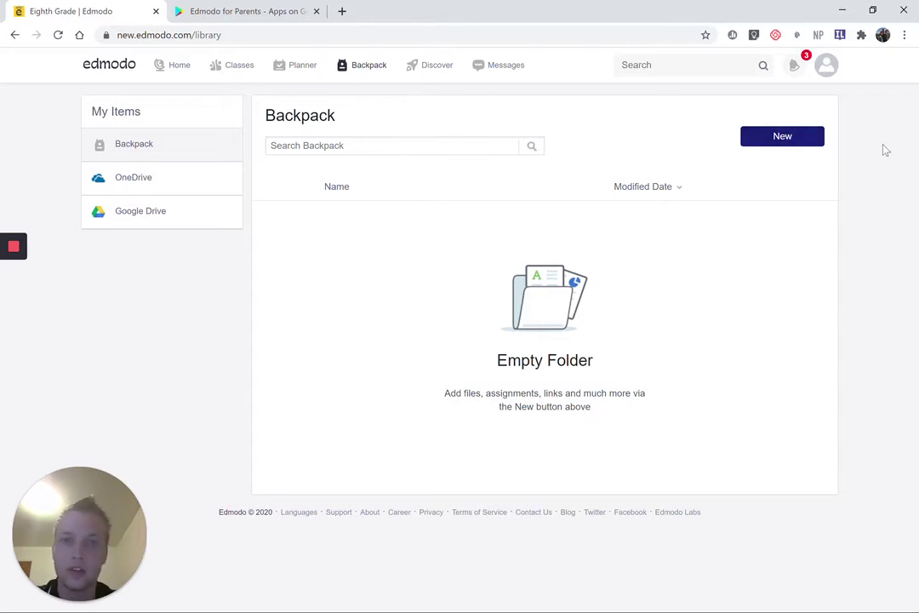
{"action": "left_click", "coordinate": [792, 140]}
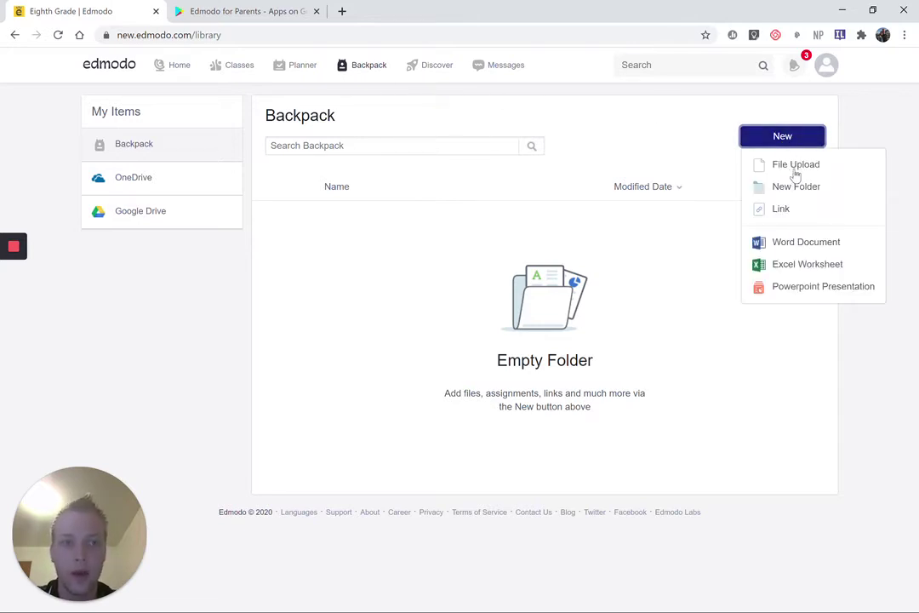
{"action": "left_click", "coordinate": [795, 166]}
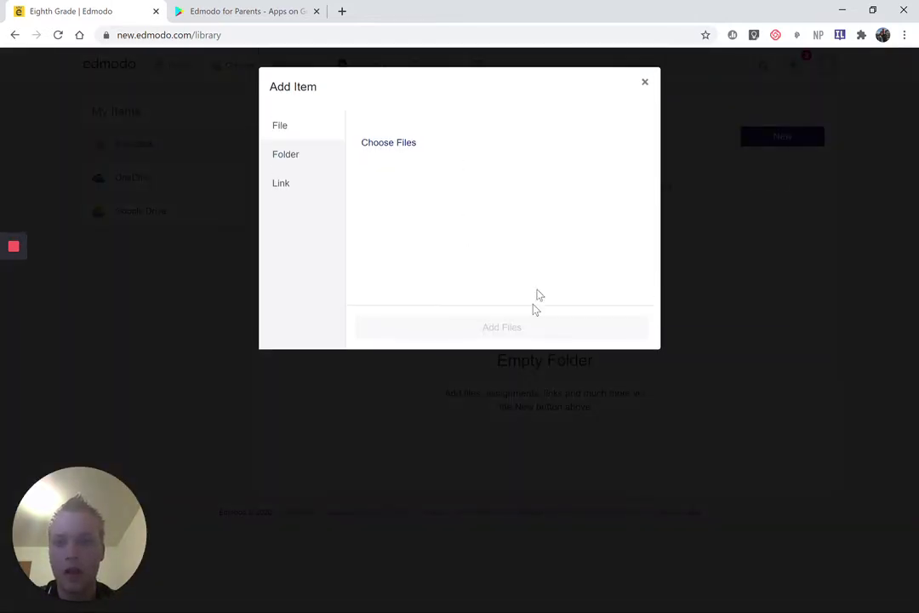
{"action": "left_click", "coordinate": [416, 146]}
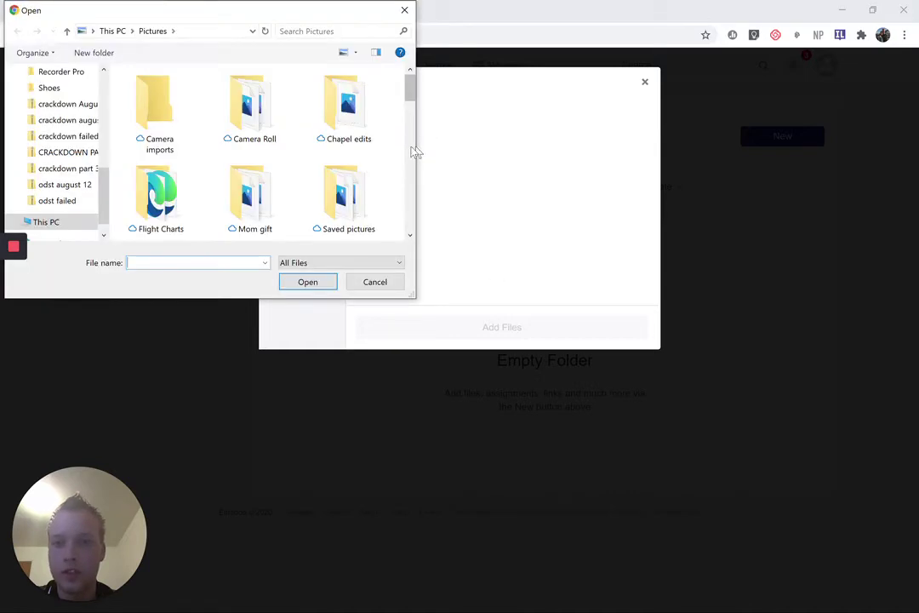
{"action": "scroll", "coordinate": [390, 136], "scroll_direction": "down", "scroll_amount": 5}
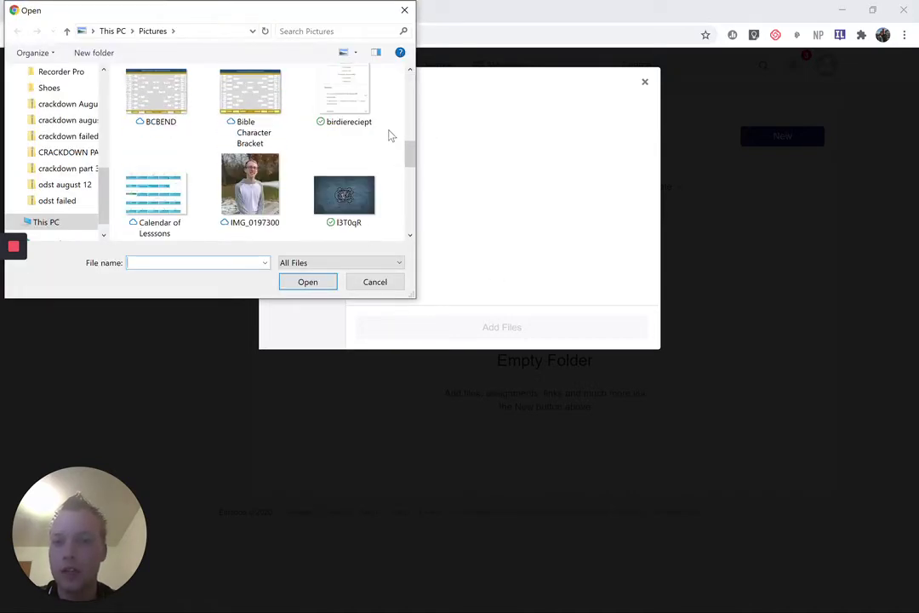
{"action": "left_click", "coordinate": [344, 196]}
{"action": "left_click", "coordinate": [307, 282]}
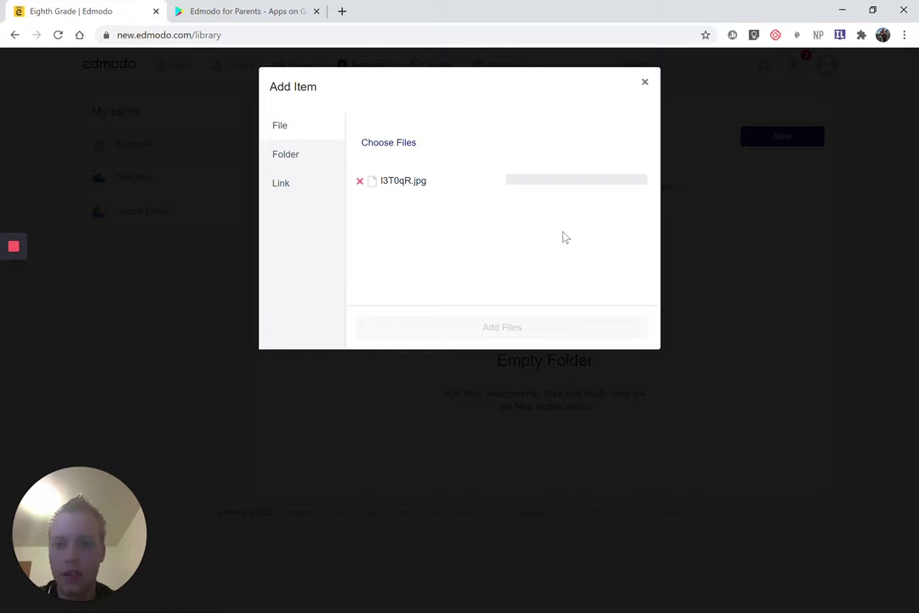
{"action": "left_click", "coordinate": [535, 326]}
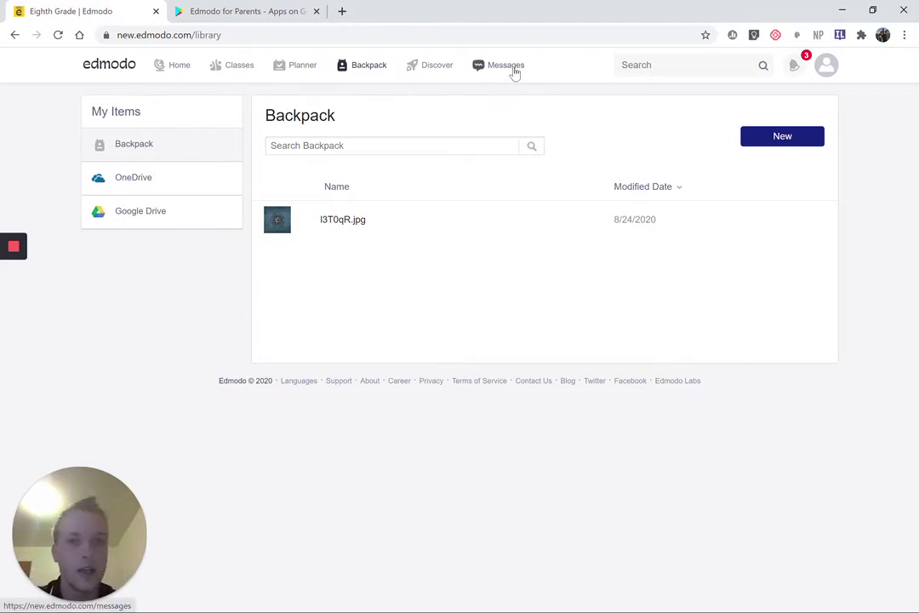
Open the class progress overview and view the Eighth Grade grades for each assignment
{"action": "mouse_move", "coordinate": [228, 68]}
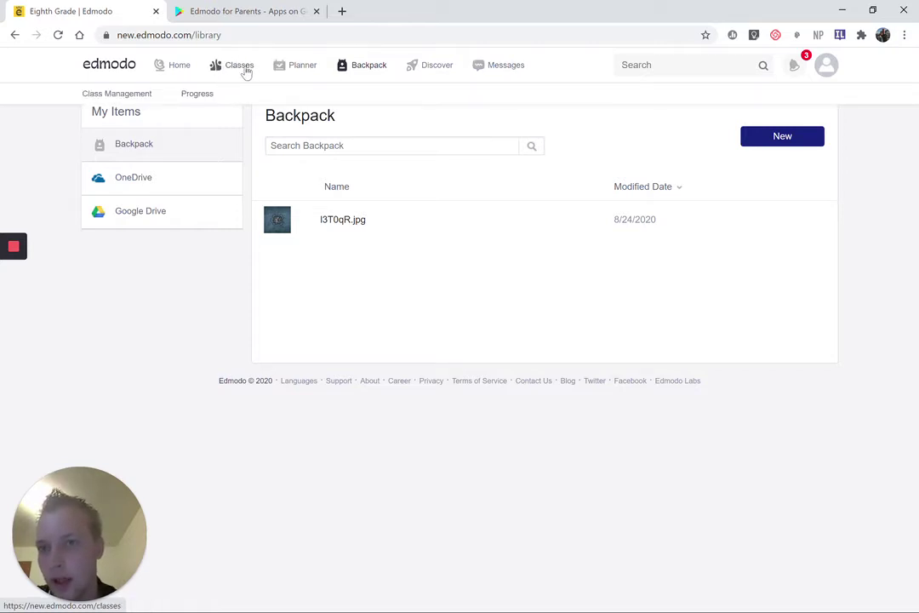
{"action": "left_click", "coordinate": [202, 100]}
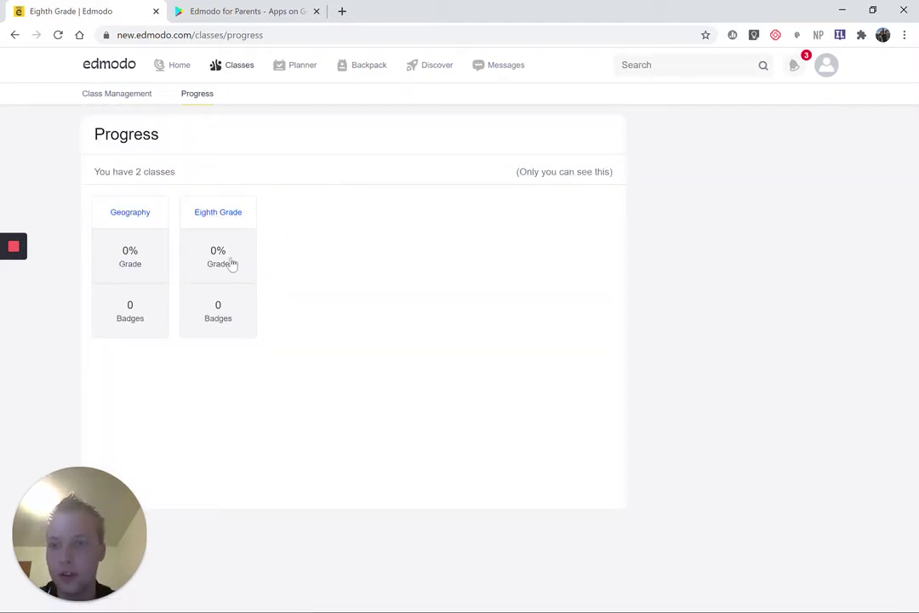
{"action": "left_click", "coordinate": [226, 216]}
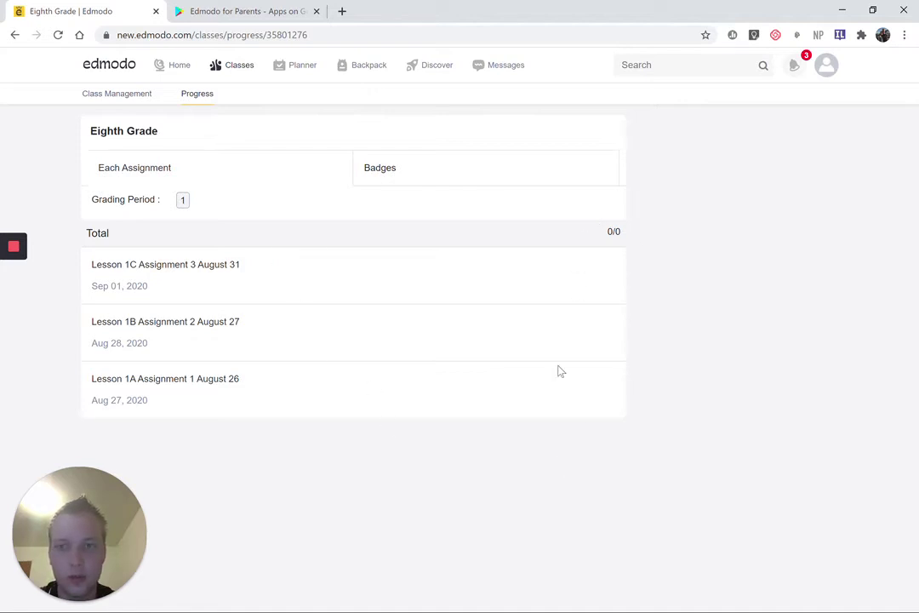
Start a new message in Messages, search recipients for "mr." and choose the Eighth Grade class teacher
{"action": "left_click", "coordinate": [482, 75]}
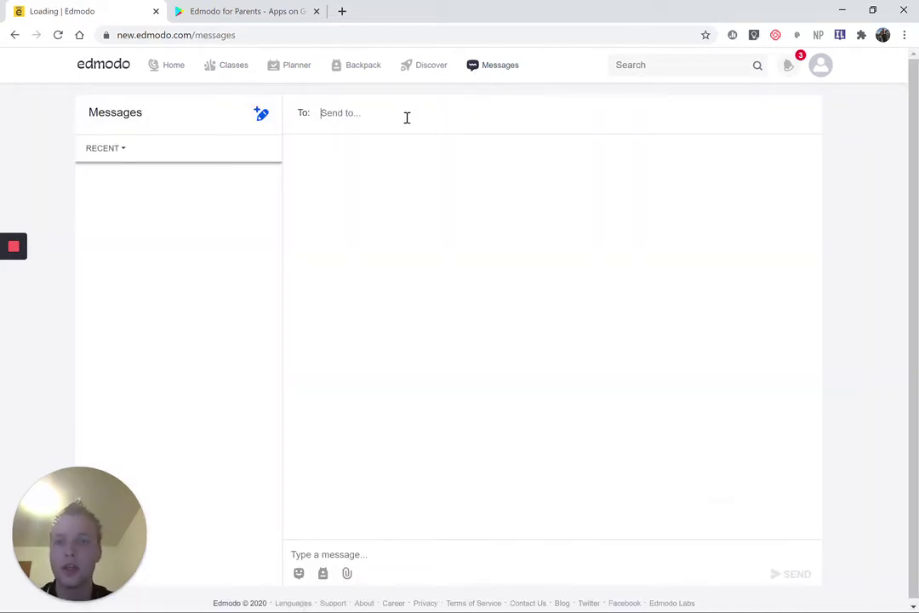
{"action": "type", "text": "mr"}
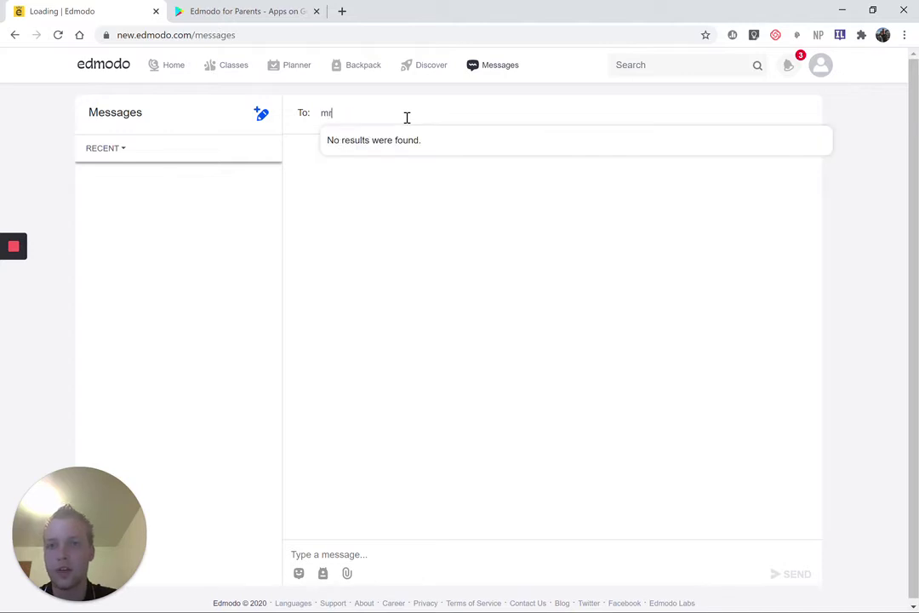
{"action": "type", "text": ".ko"}
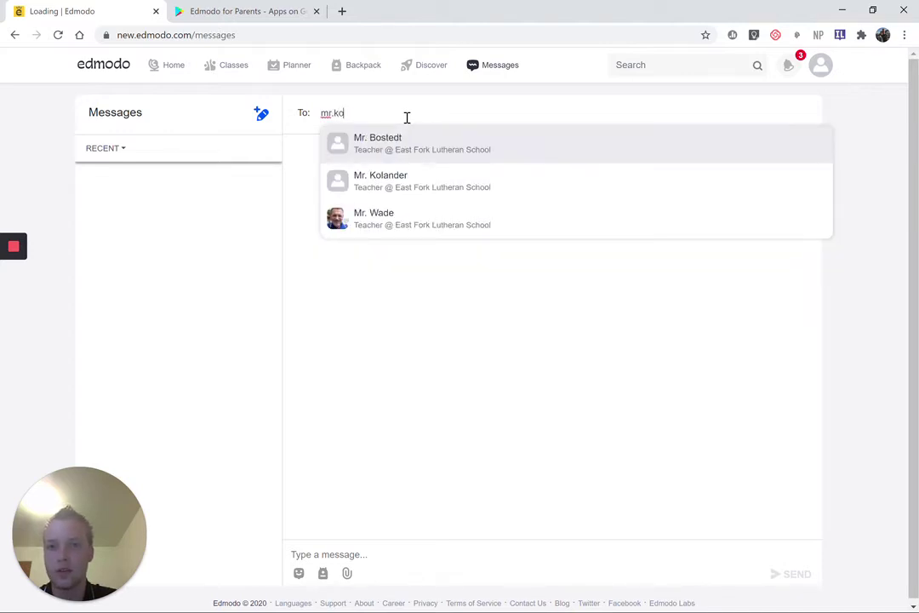
{"action": "type", "text": "l"}
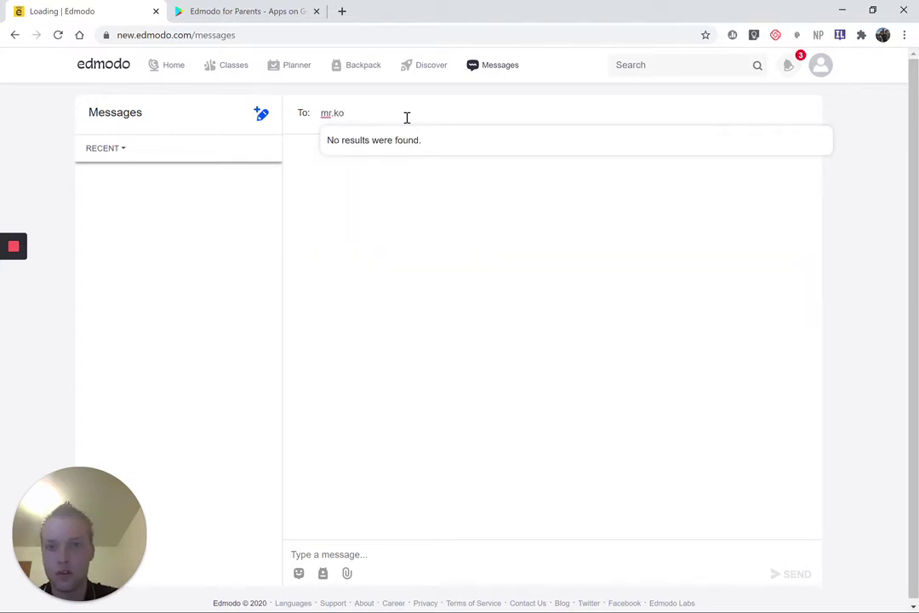
{"action": "key", "text": "BackSpace"}
{"action": "key", "text": "BackSpace"}
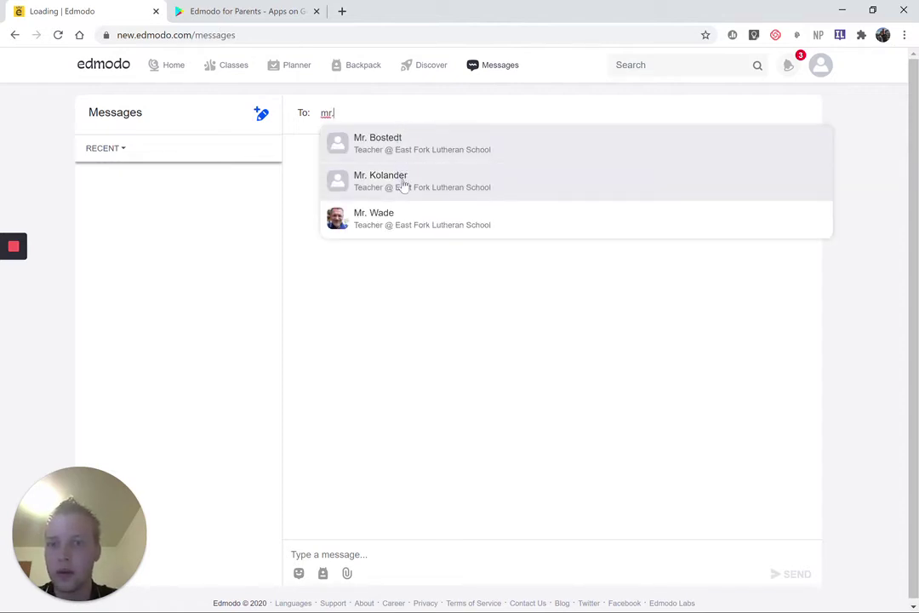
{"action": "left_click", "coordinate": [404, 188]}
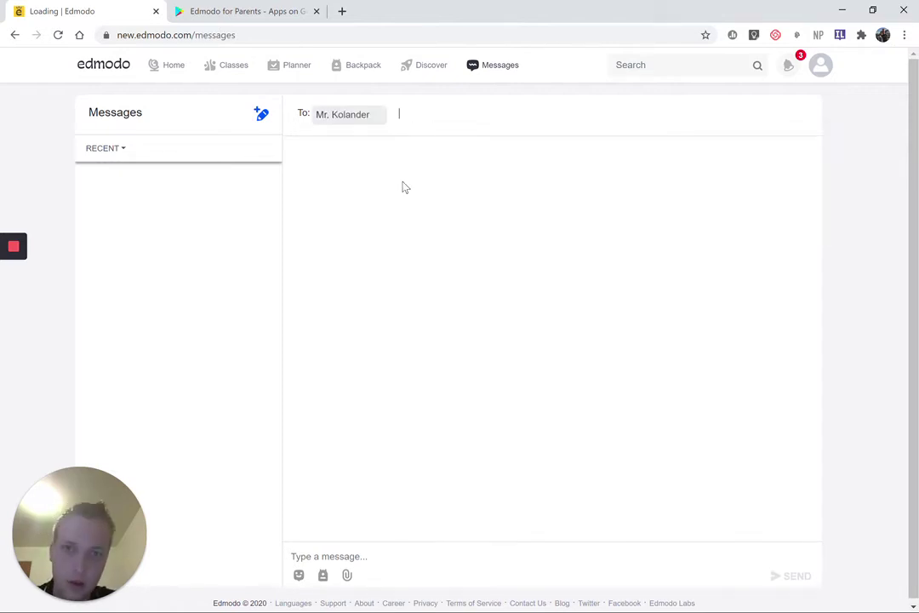
Send the teacher the message "Hi!" and open the resulting conversation
{"action": "left_click", "coordinate": [365, 555]}
{"action": "type", "text": "Hi!"}
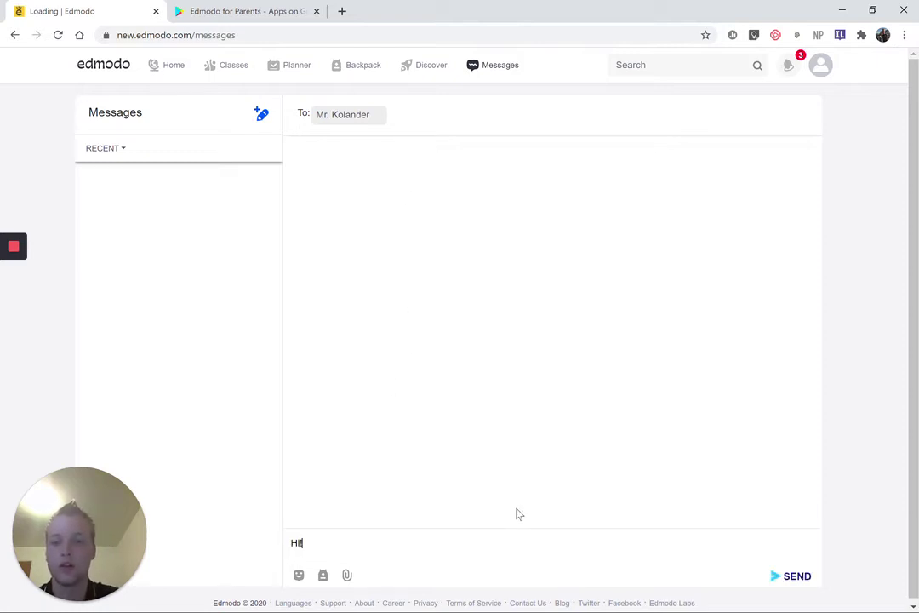
{"action": "key", "text": "Return"}
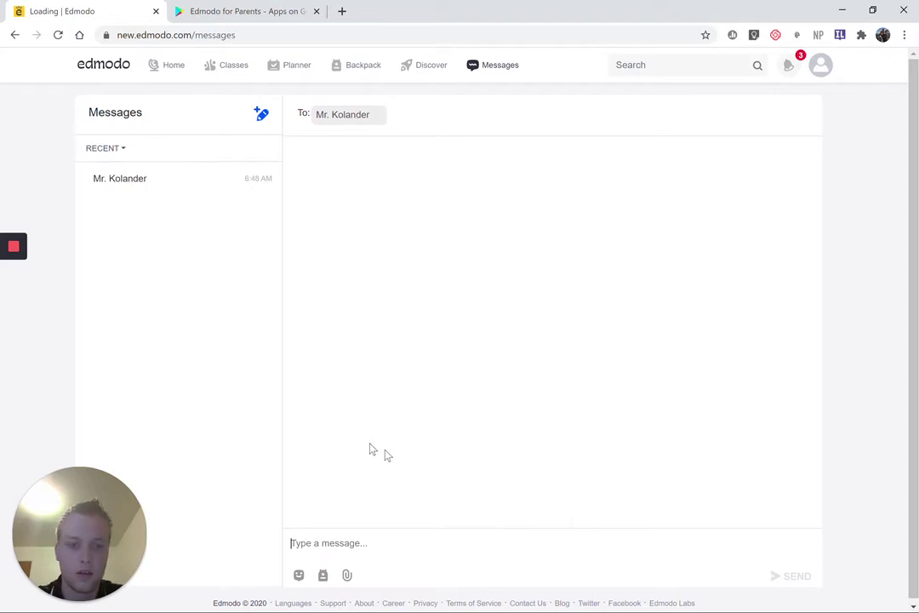
{"action": "left_click", "coordinate": [203, 198]}
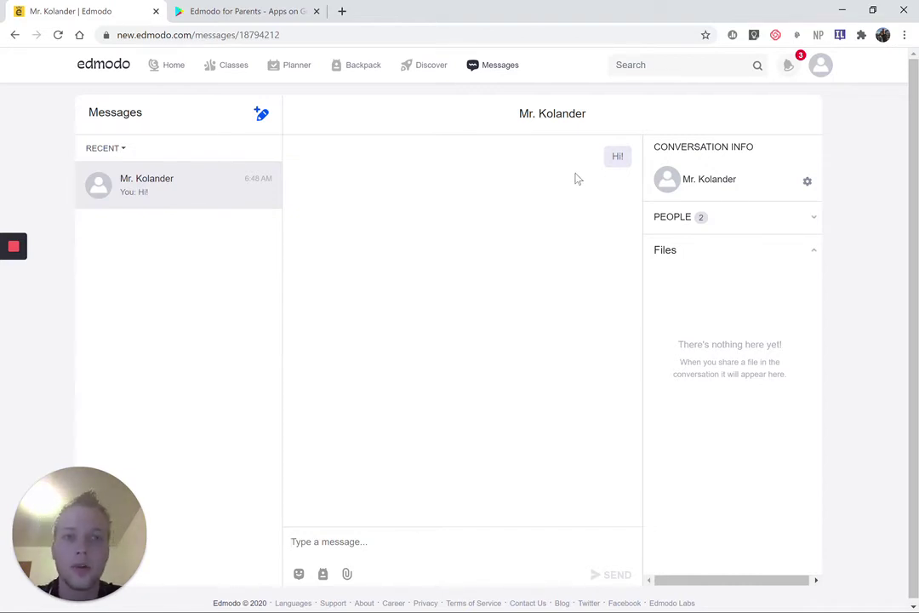
Show the class list, then switch to the Google Play tab and look through the Edmodo for Parents app page
{"action": "mouse_move", "coordinate": [247, 70]}
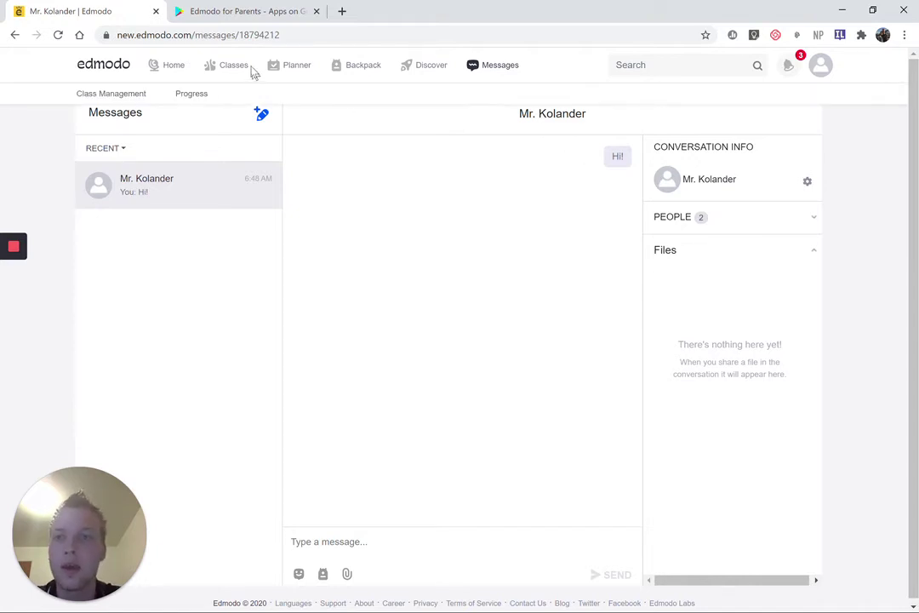
{"action": "left_click", "coordinate": [229, 68]}
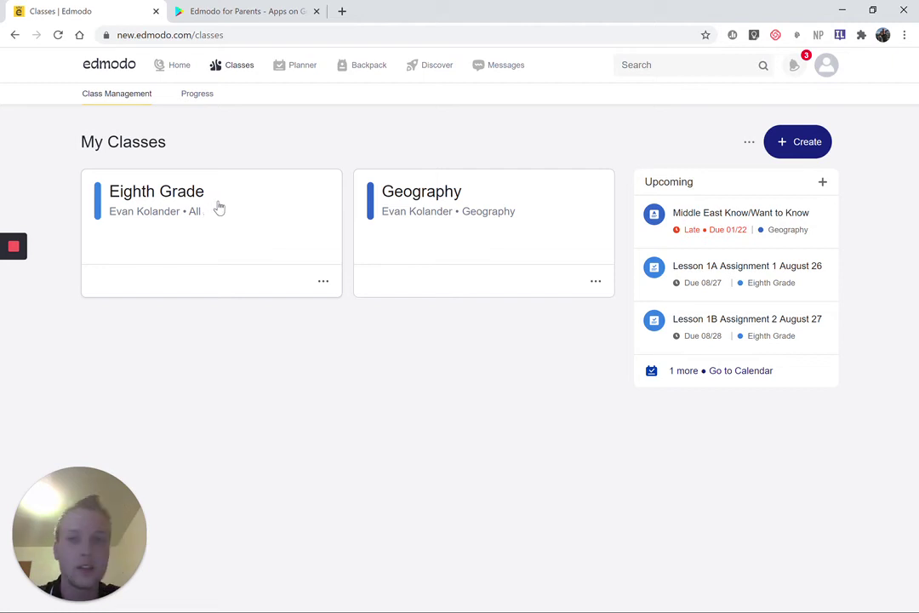
{"action": "left_click", "coordinate": [228, 11]}
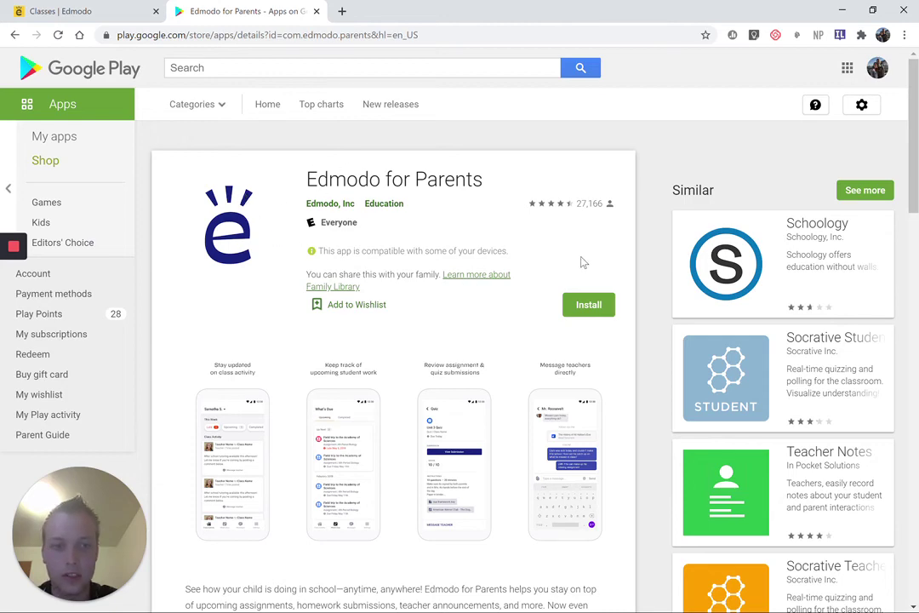
{"action": "scroll", "coordinate": [580, 261], "scroll_direction": "down", "scroll_amount": 7}
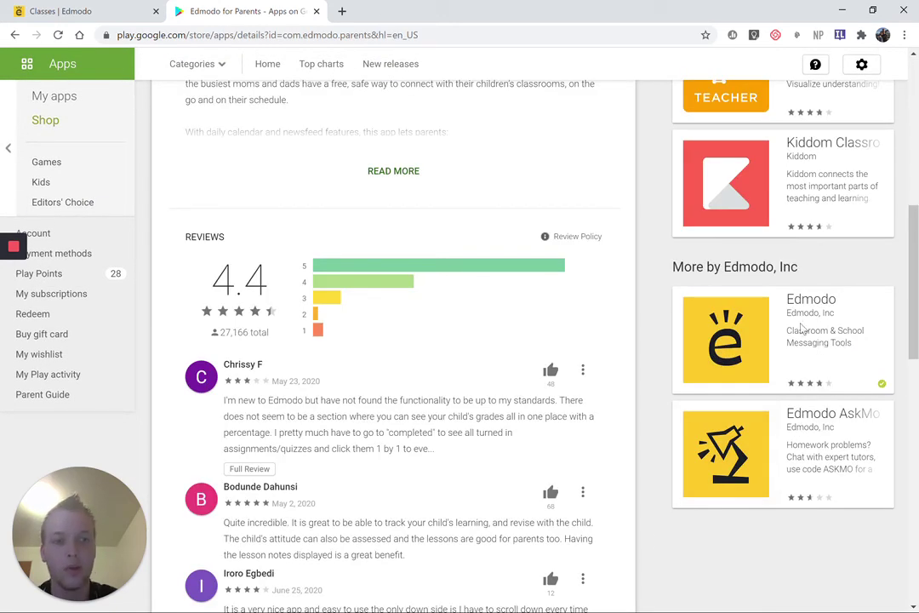
{"action": "scroll", "coordinate": [414, 354], "scroll_direction": "up", "scroll_amount": 5}
{"action": "right_click", "coordinate": [414, 354]}
{"action": "left_click", "coordinate": [432, 308]}
{"action": "scroll", "coordinate": [433, 308], "scroll_direction": "up", "scroll_amount": 2}
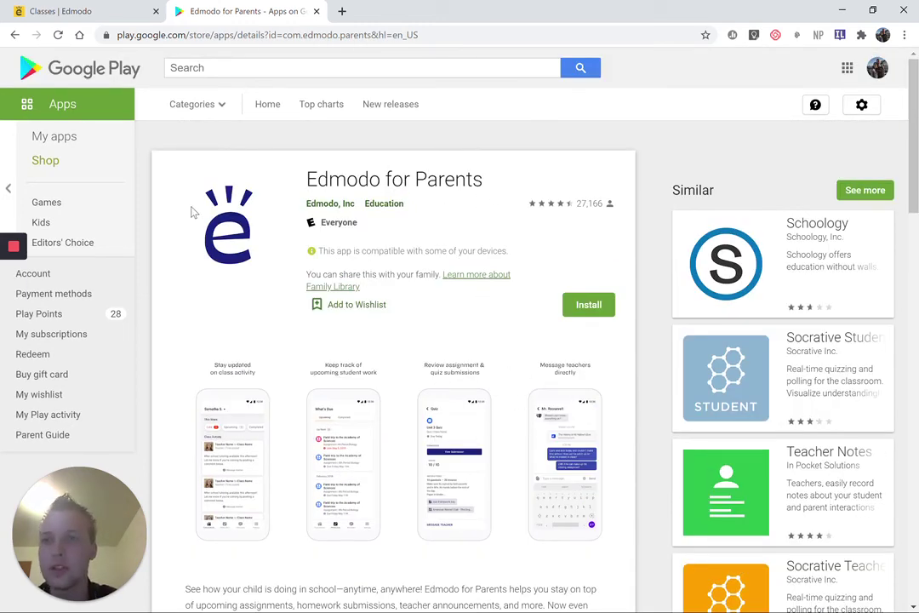
Switch back to the Edmodo tab and open the Eighth Grade class from the class list
{"action": "left_click", "coordinate": [119, 6]}
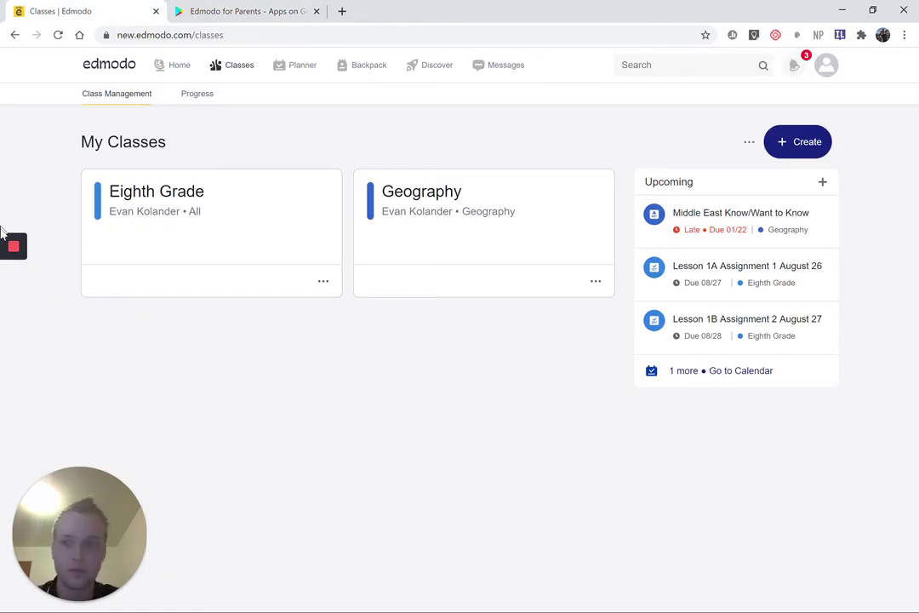
{"action": "mouse_move", "coordinate": [16, 283]}
{"action": "left_click", "coordinate": [15, 301]}
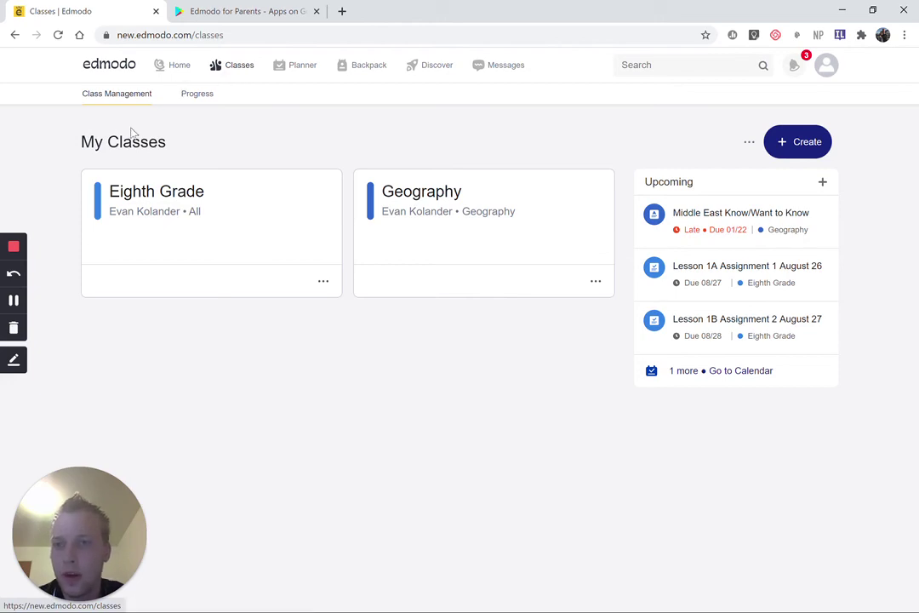
{"action": "left_click", "coordinate": [176, 193]}
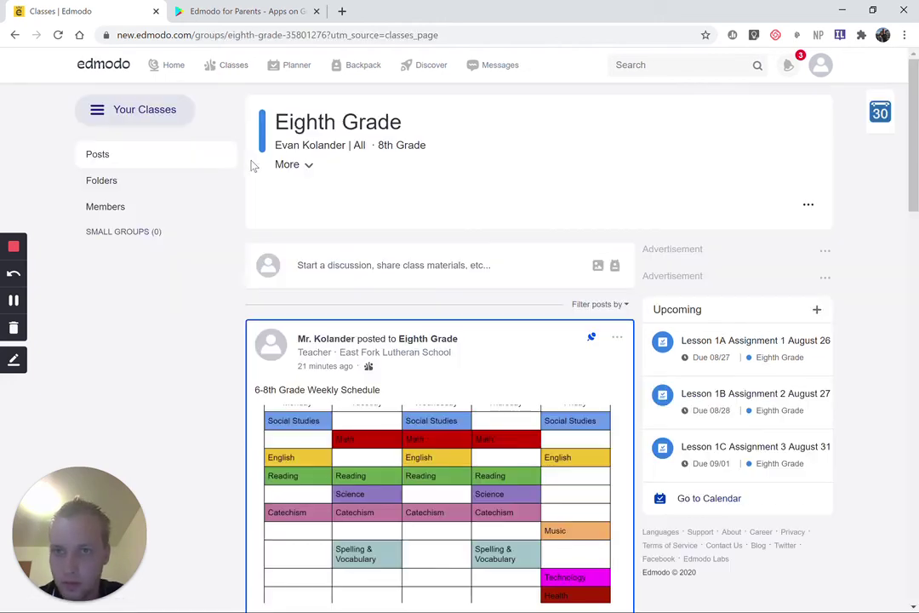
Review the order and dates of the Eighth Grade posts, from the pinned weekly schedule through the poll to the Lesson 1C quiz
{"action": "scroll", "coordinate": [239, 240], "scroll_direction": "down", "scroll_amount": 6}
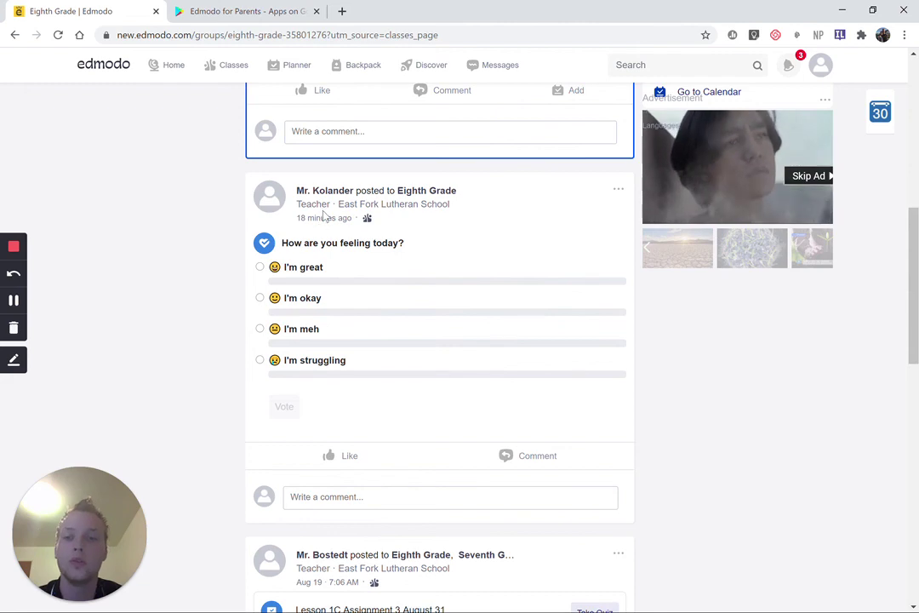
{"action": "scroll", "coordinate": [345, 247], "scroll_direction": "up", "scroll_amount": 2}
{"action": "scroll", "coordinate": [378, 266], "scroll_direction": "down", "scroll_amount": 4}
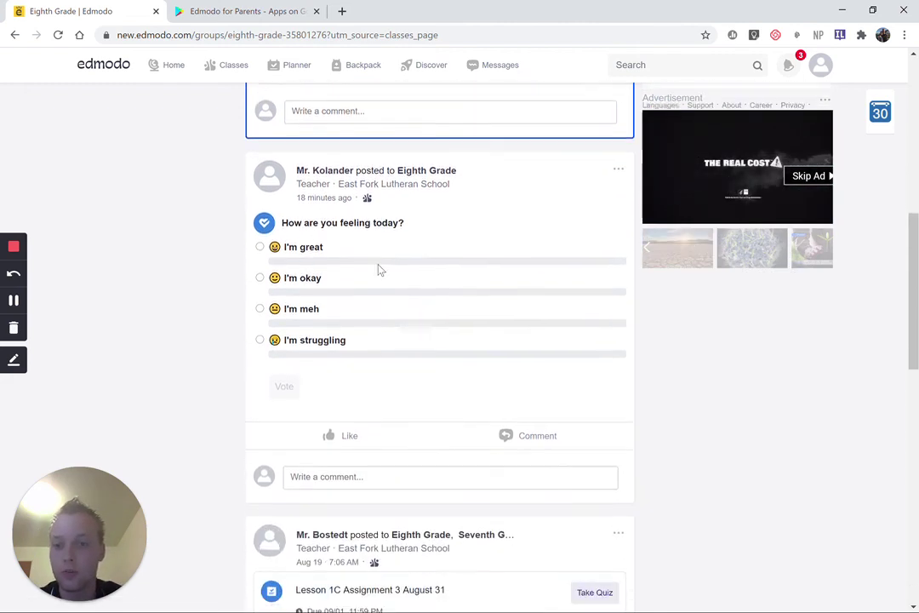
{"action": "scroll", "coordinate": [399, 225], "scroll_direction": "up", "scroll_amount": 2}
{"action": "scroll", "coordinate": [397, 231], "scroll_direction": "down", "scroll_amount": 2}
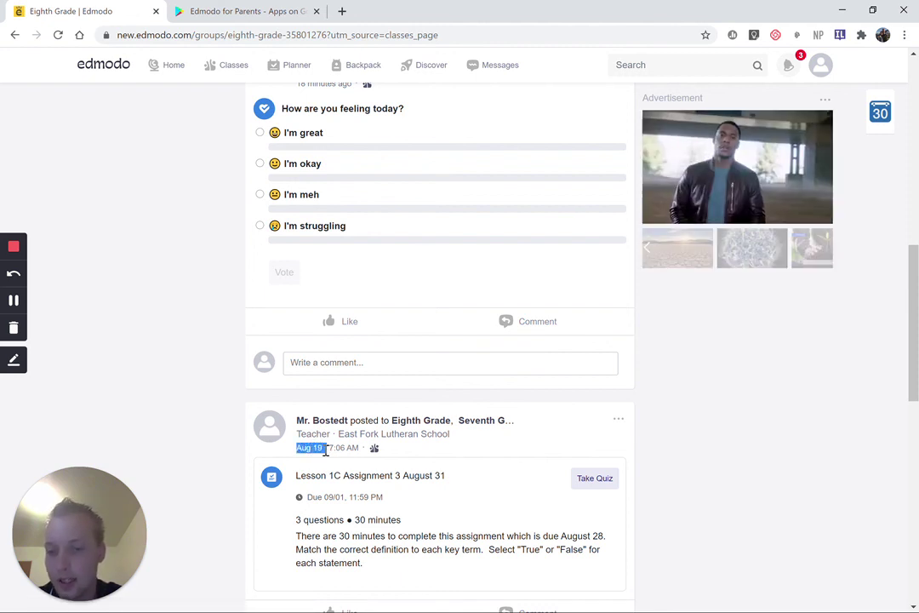
{"action": "left_click", "coordinate": [327, 449]}
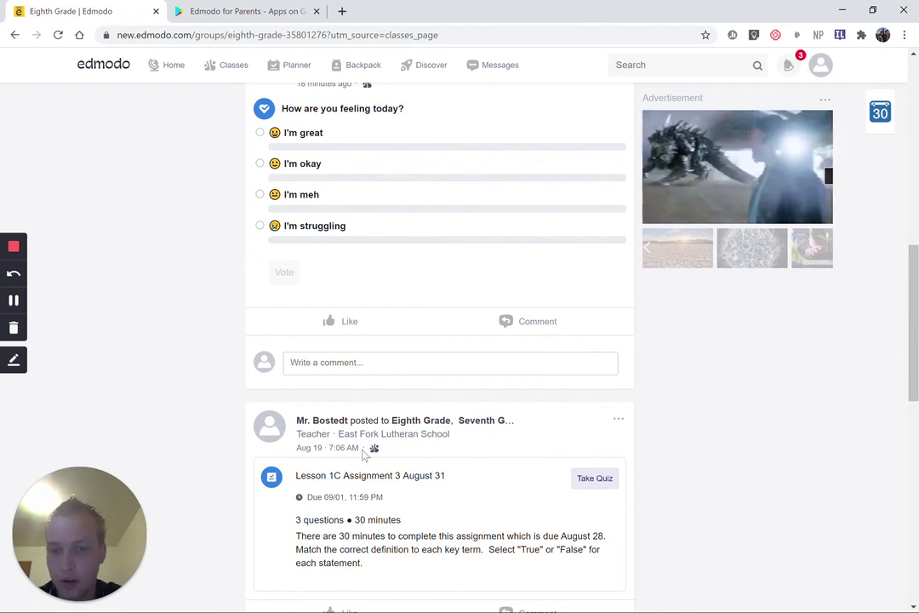
{"action": "scroll", "coordinate": [313, 449], "scroll_direction": "up", "scroll_amount": 3}
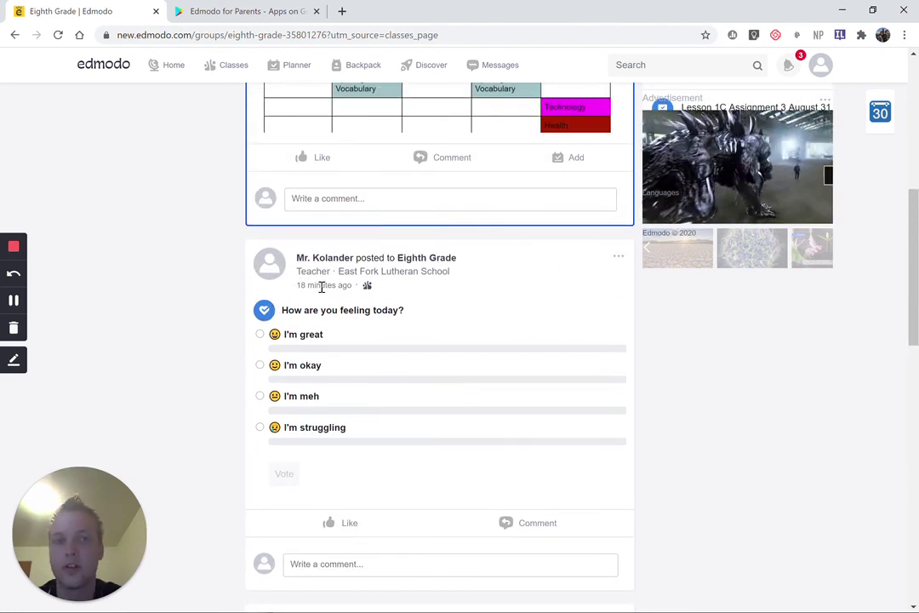
{"action": "scroll", "coordinate": [362, 325], "scroll_direction": "up", "scroll_amount": 4}
{"action": "scroll", "coordinate": [374, 391], "scroll_direction": "up", "scroll_amount": 3}
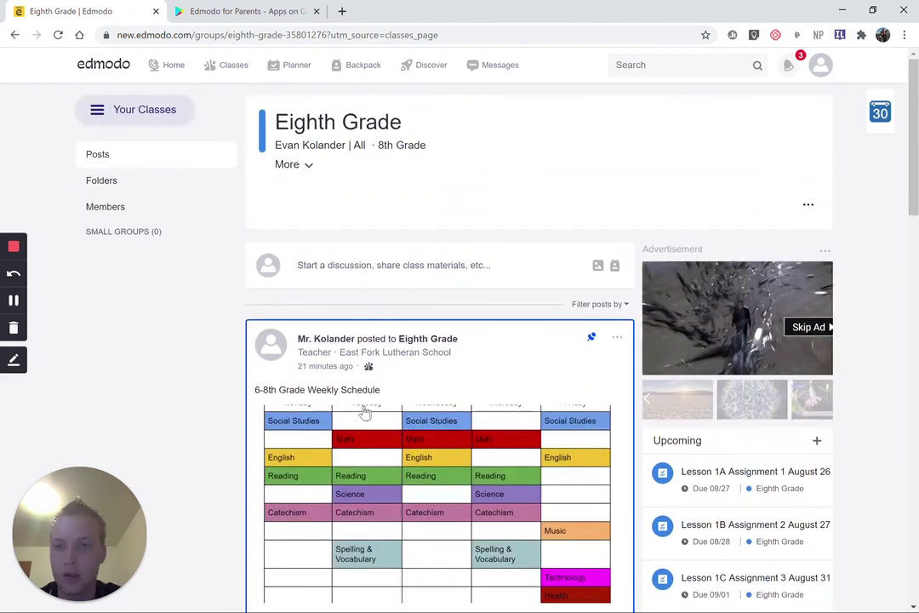
{"action": "scroll", "coordinate": [306, 383], "scroll_direction": "down", "scroll_amount": 2}
{"action": "scroll", "coordinate": [262, 387], "scroll_direction": "up", "scroll_amount": 2}
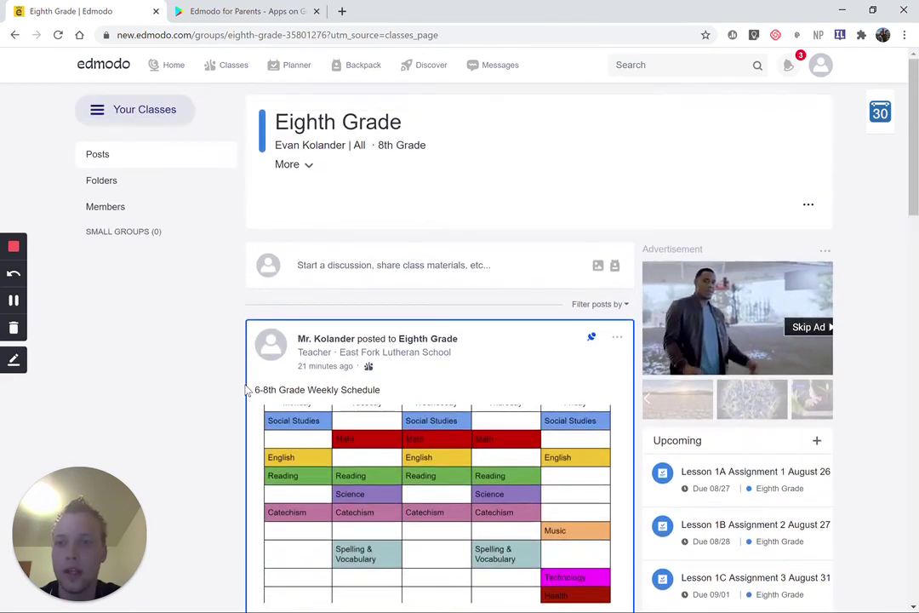